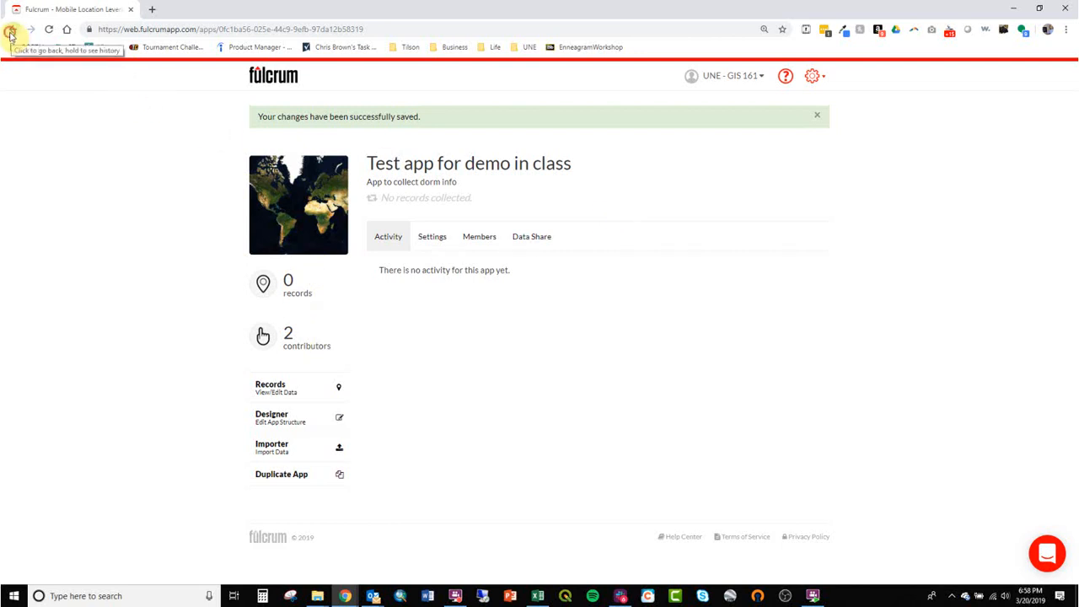
# Step: Go back to the Fulcrum apps list and open the Chestnut Orchard app overview
pyautogui.click(11, 31)
pyautogui.click(28, 31)
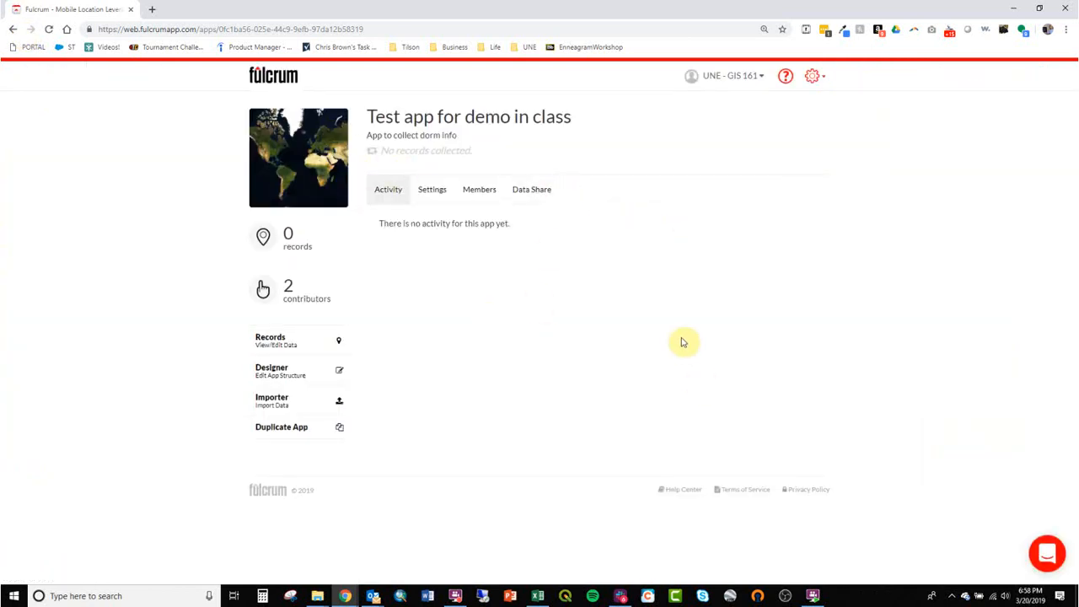
pyautogui.click(266, 79)
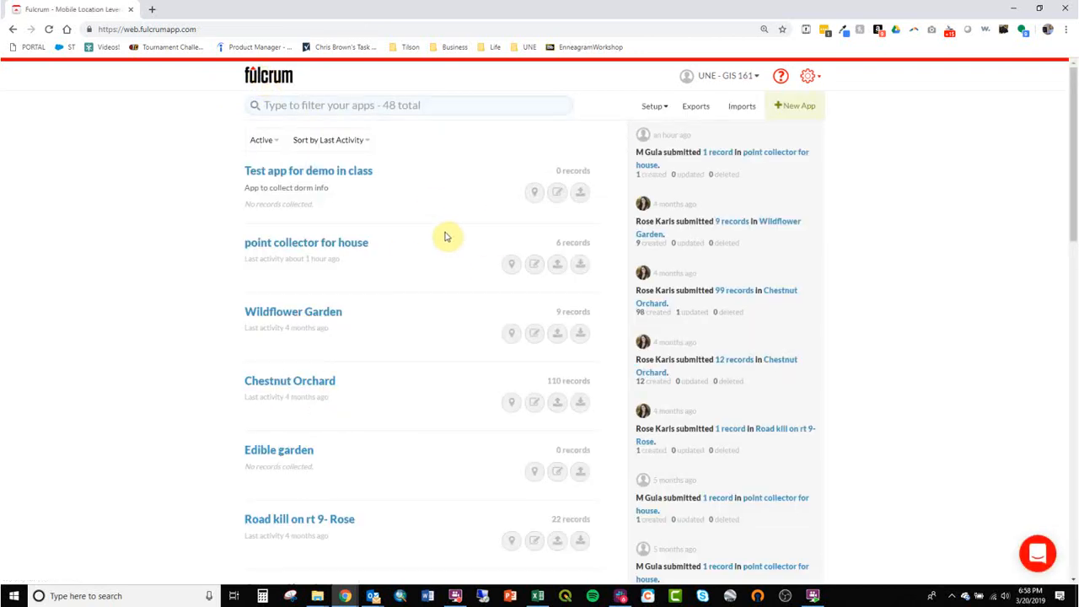
pyautogui.scroll(-2, 419, 287)
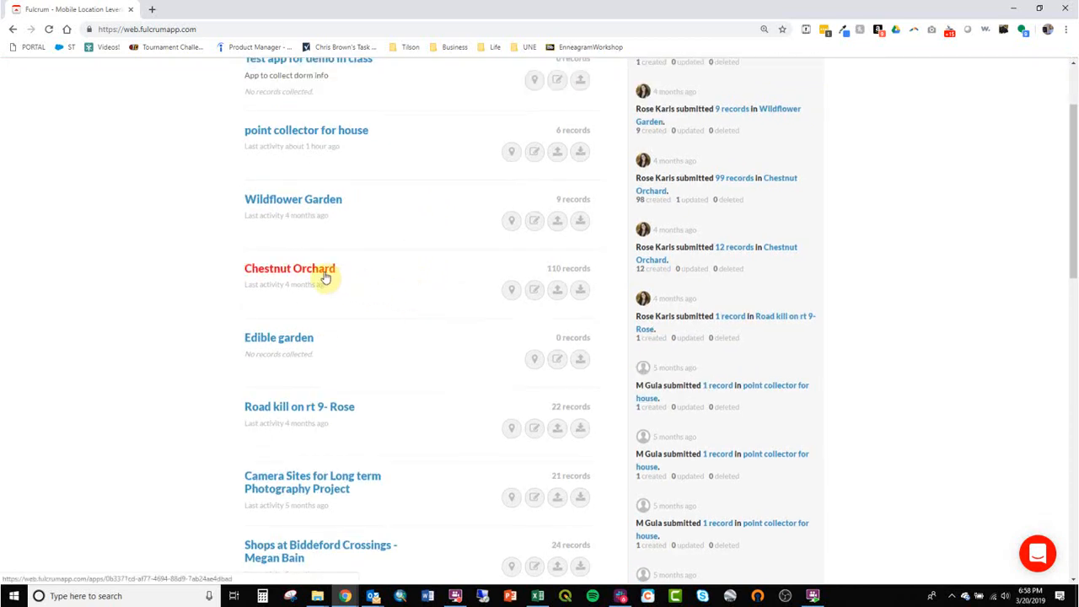
pyautogui.click(326, 277)
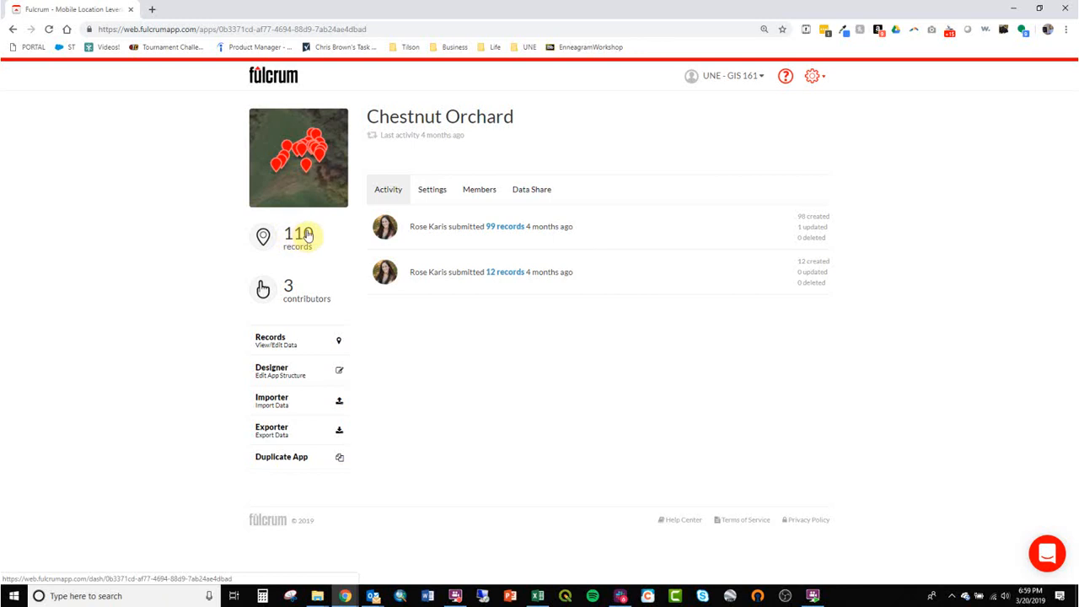
pyautogui.click(297, 375)
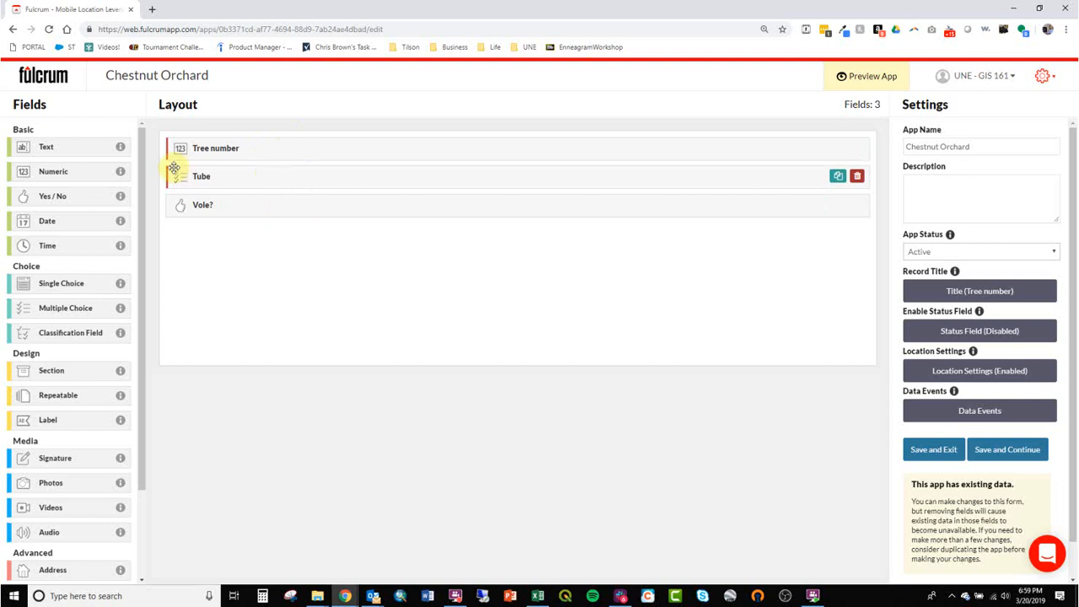
pyautogui.click(13, 28)
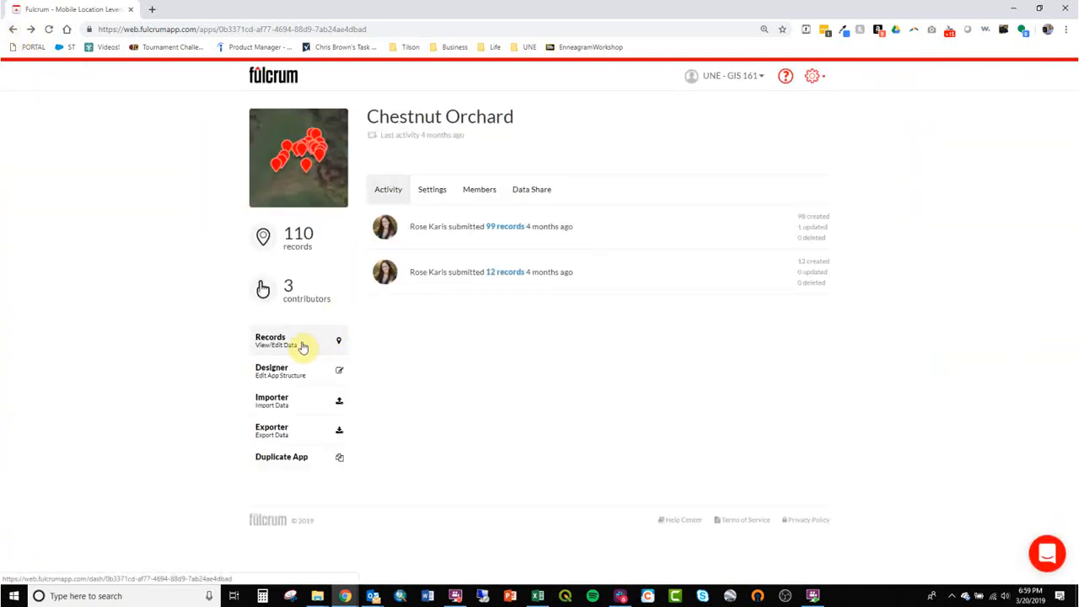
pyautogui.click(287, 347)
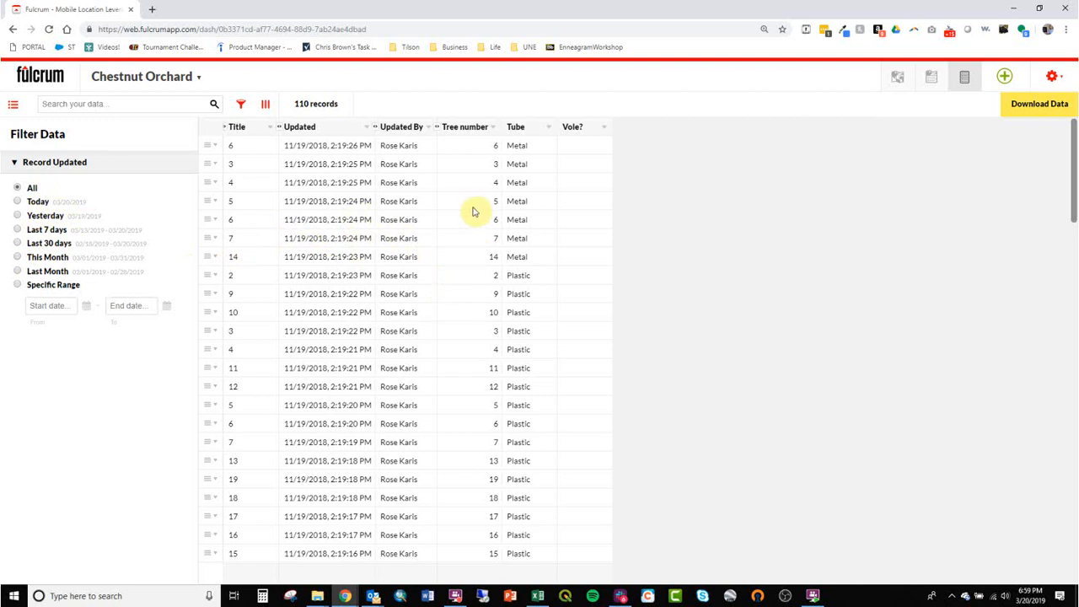
# Step: Scroll through the 110 records to review Tube values: Metal, Plastic and 'tube missing'
pyautogui.scroll(-9, 480, 236)
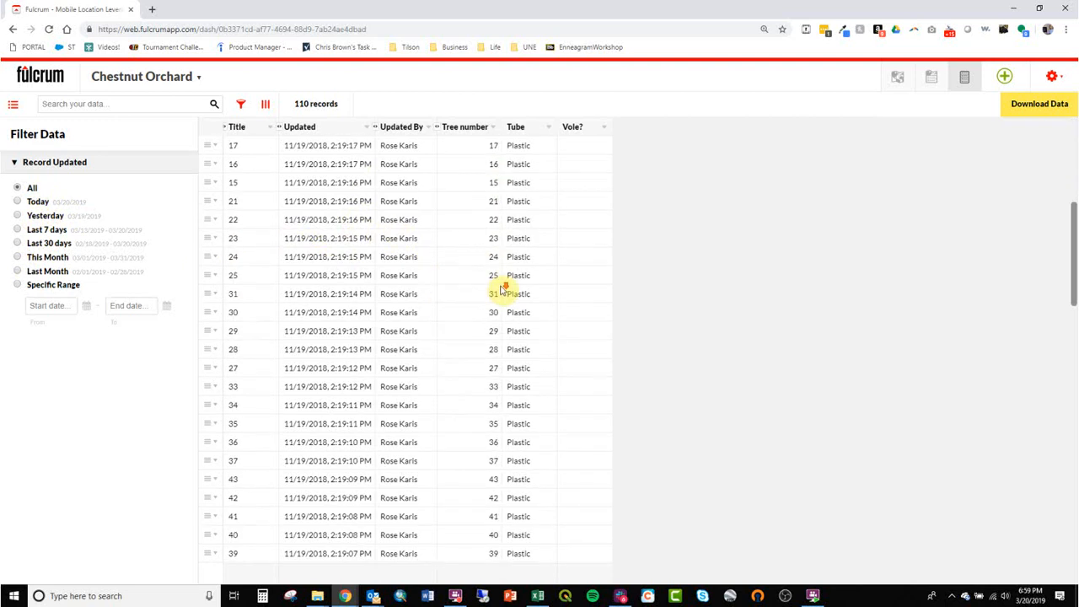
pyautogui.scroll(-15, 501, 293)
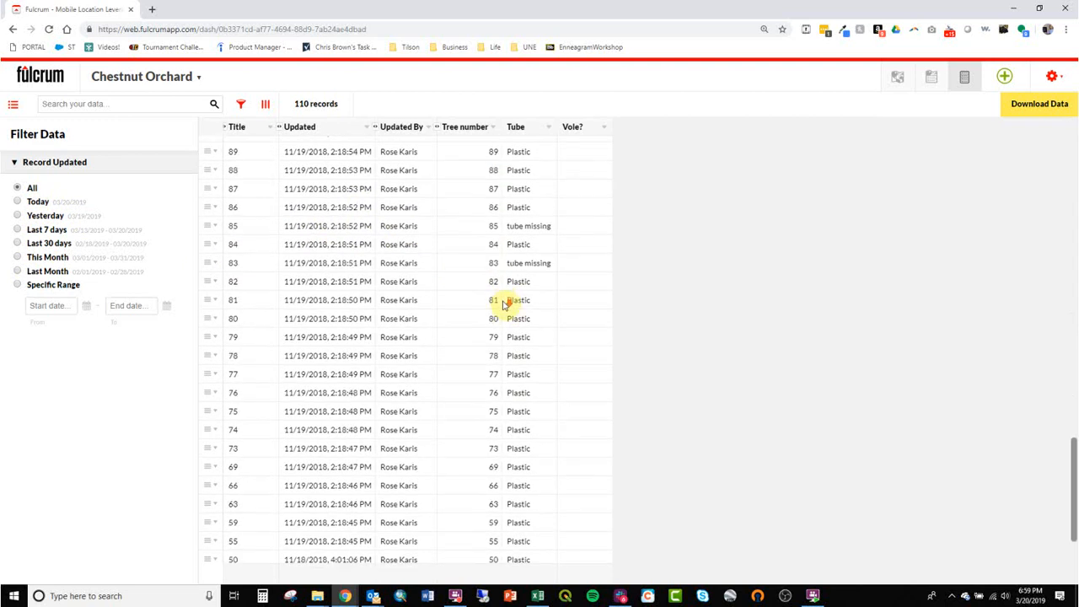
pyautogui.scroll(20, 498, 355)
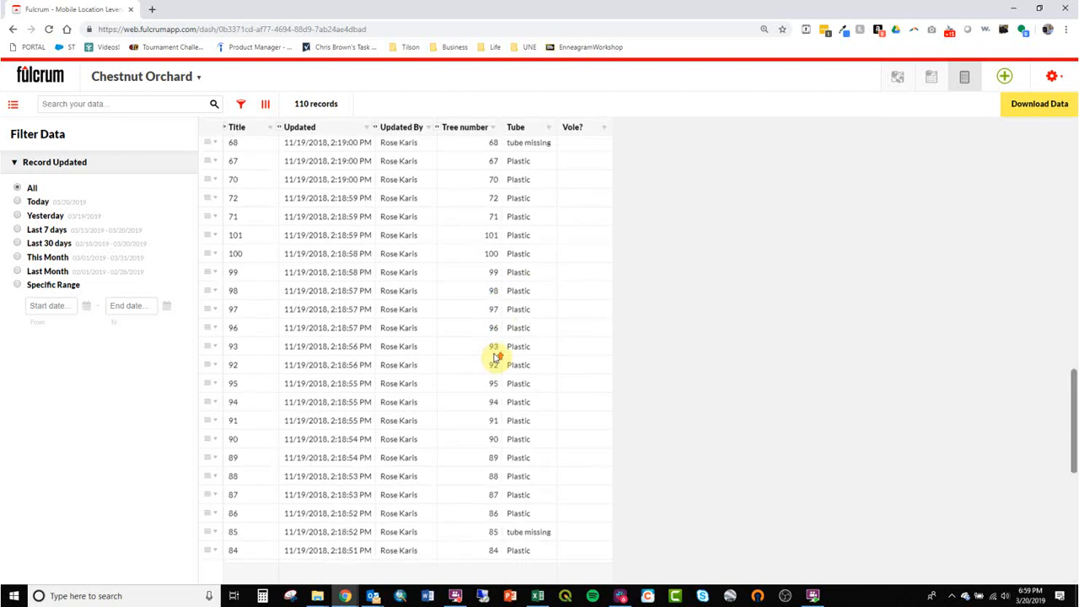
pyautogui.scroll(3, 496, 353)
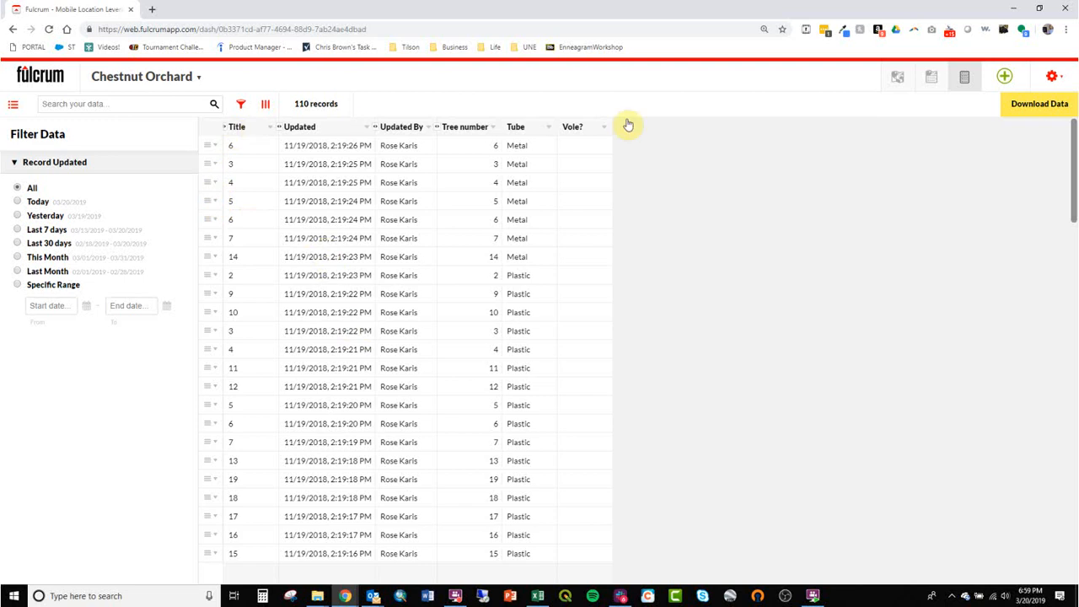
# Step: Show a map above the table, zoom to the orchard records, and use a Satellite basemap
pyautogui.click(932, 79)
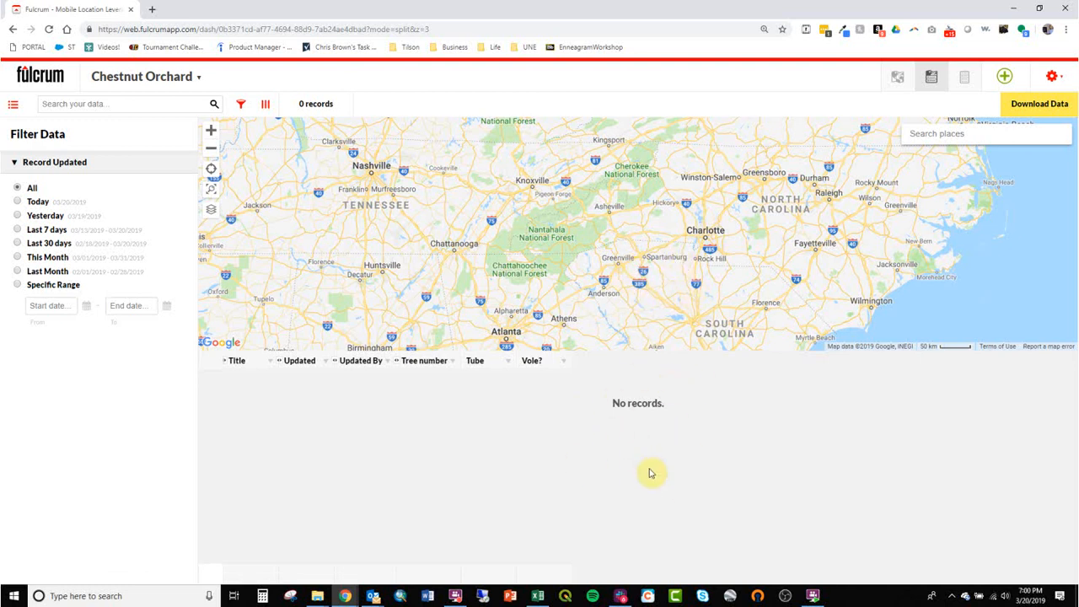
pyautogui.click(210, 196)
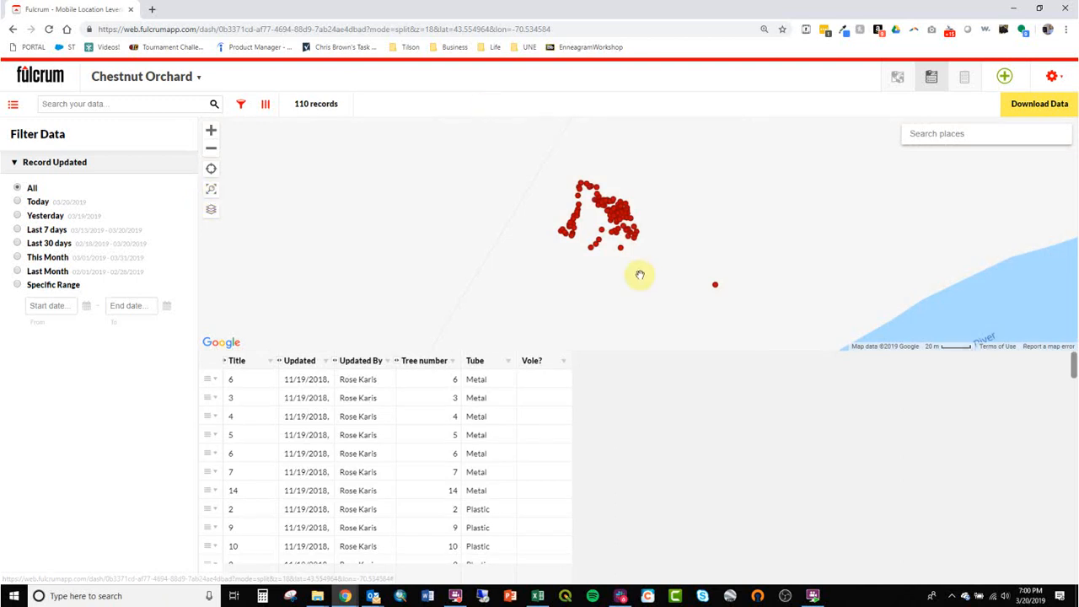
pyautogui.scroll(-4, 625, 254)
pyautogui.scroll(-2, 627, 256)
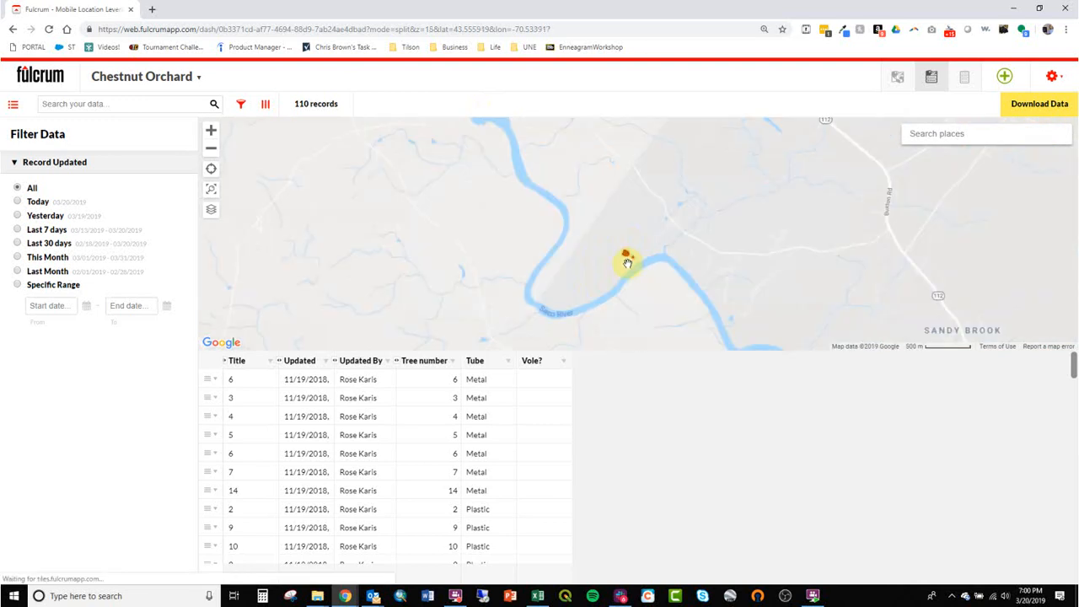
pyautogui.click(212, 211)
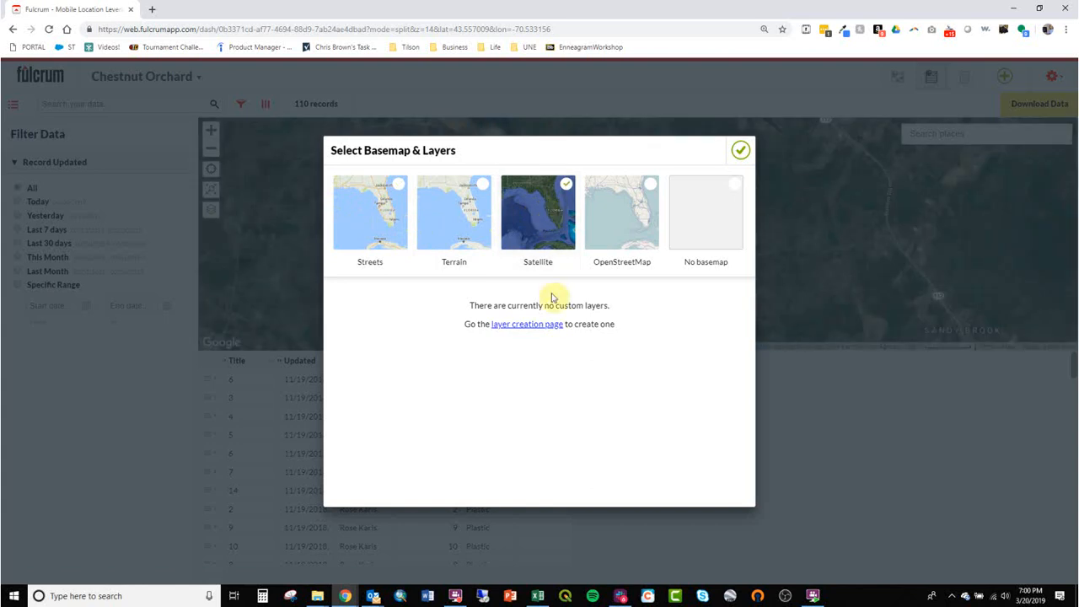
pyautogui.click(740, 151)
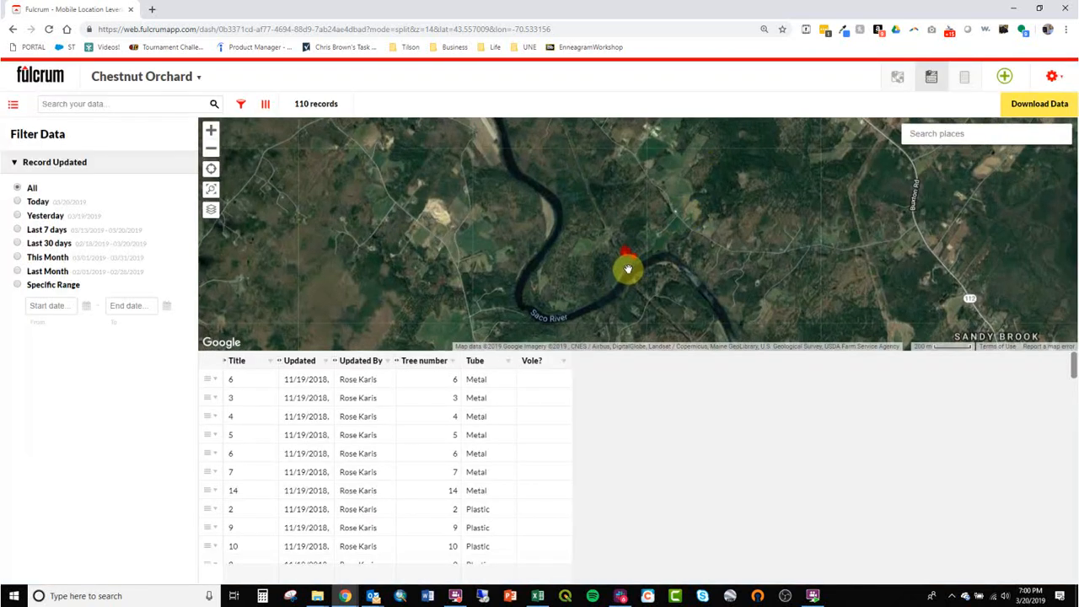
pyautogui.scroll(3, 626, 268)
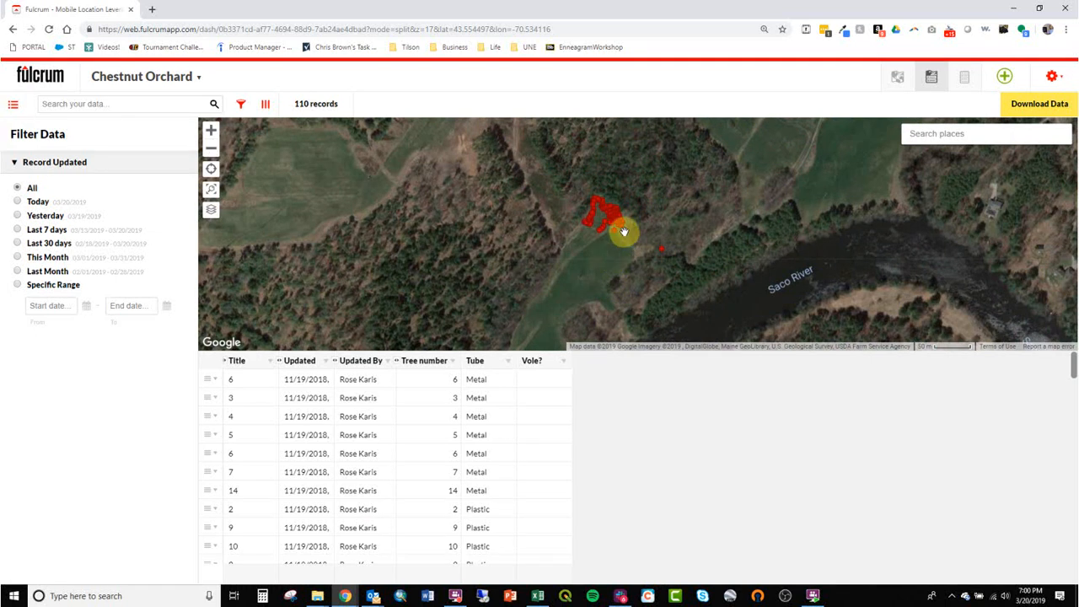
pyautogui.scroll(1, 618, 231)
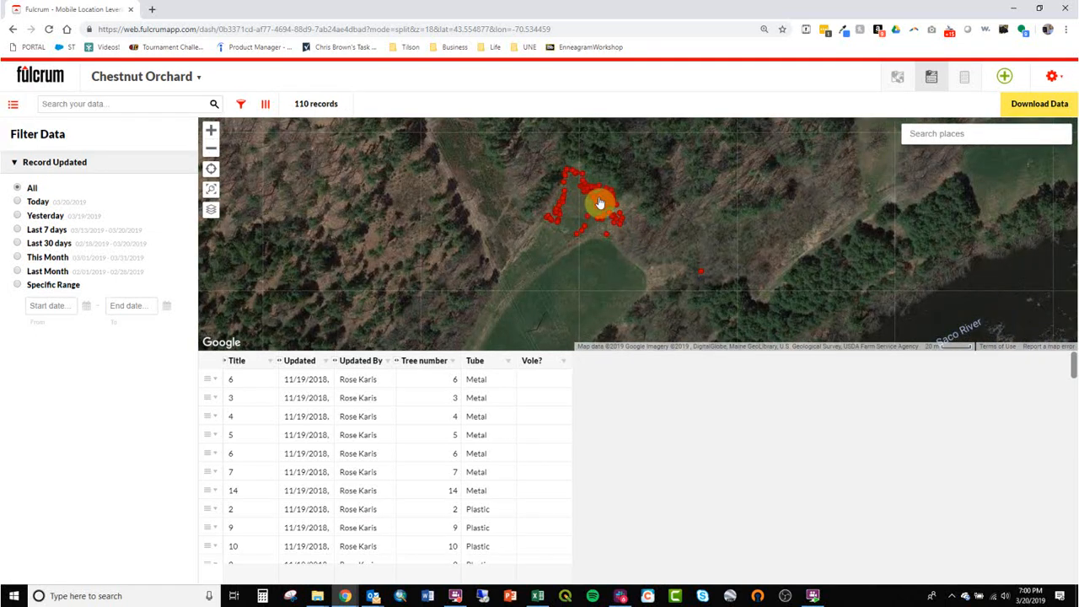
# Step: Inspect one tree record's details, then close it and return to the table
pyautogui.click(600, 202)
pyautogui.scroll(-1, 526, 407)
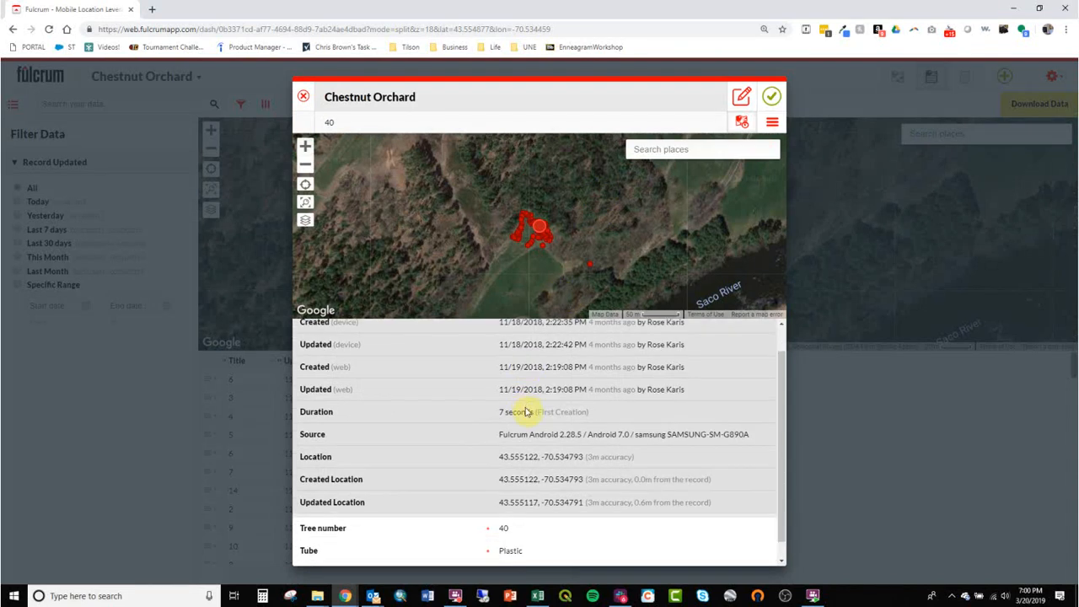
pyautogui.scroll(-1, 503, 486)
pyautogui.scroll(2, 498, 463)
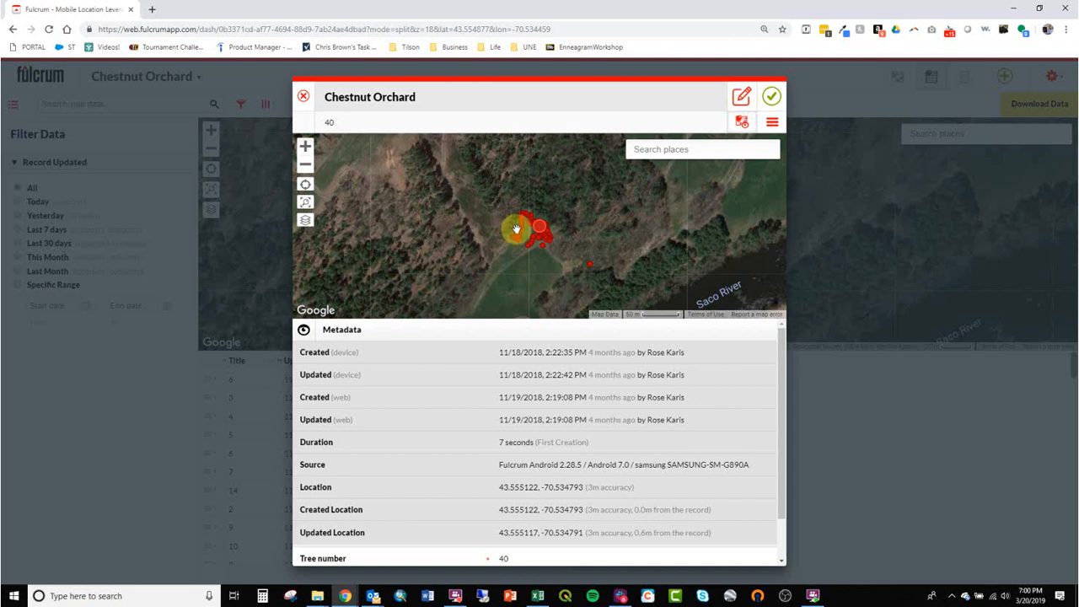
pyautogui.click(773, 98)
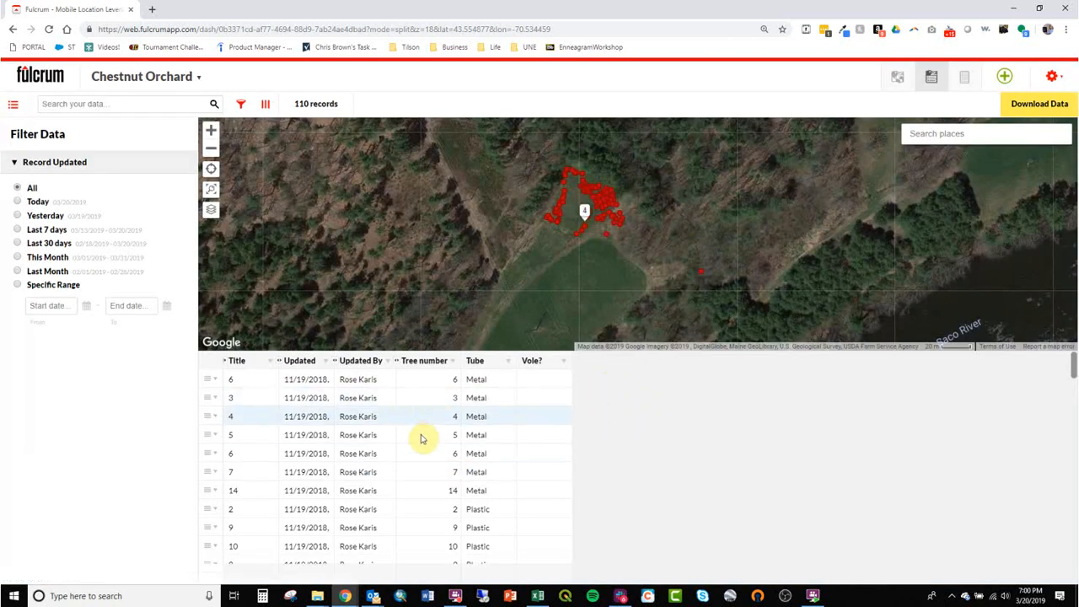
pyautogui.scroll(-5, 414, 429)
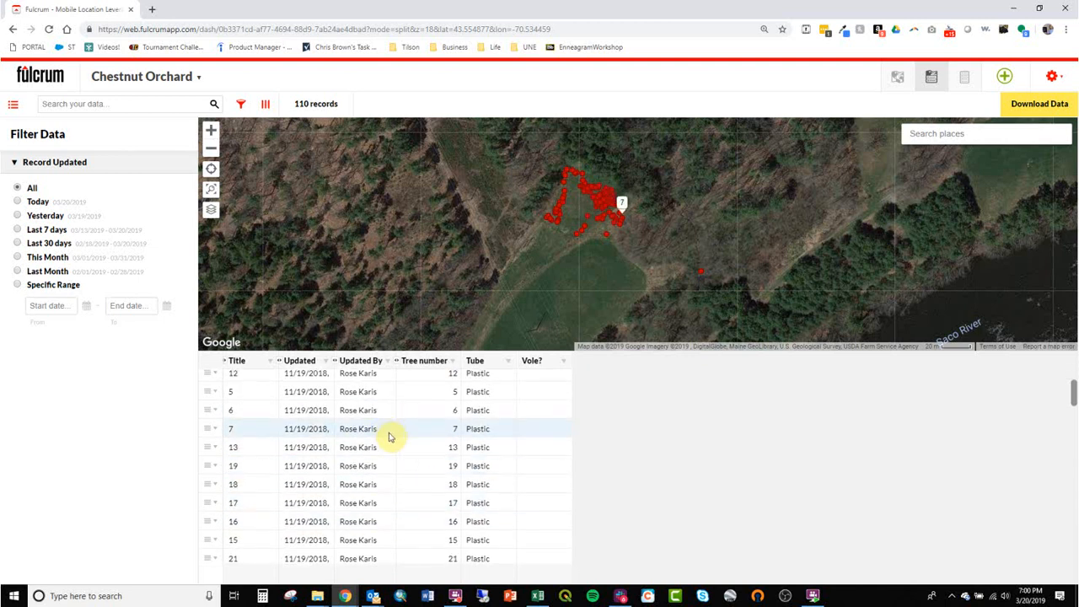
# Step: Review the Download Data format options, leaving CSV, then close without exporting and go back
pyautogui.click(1029, 110)
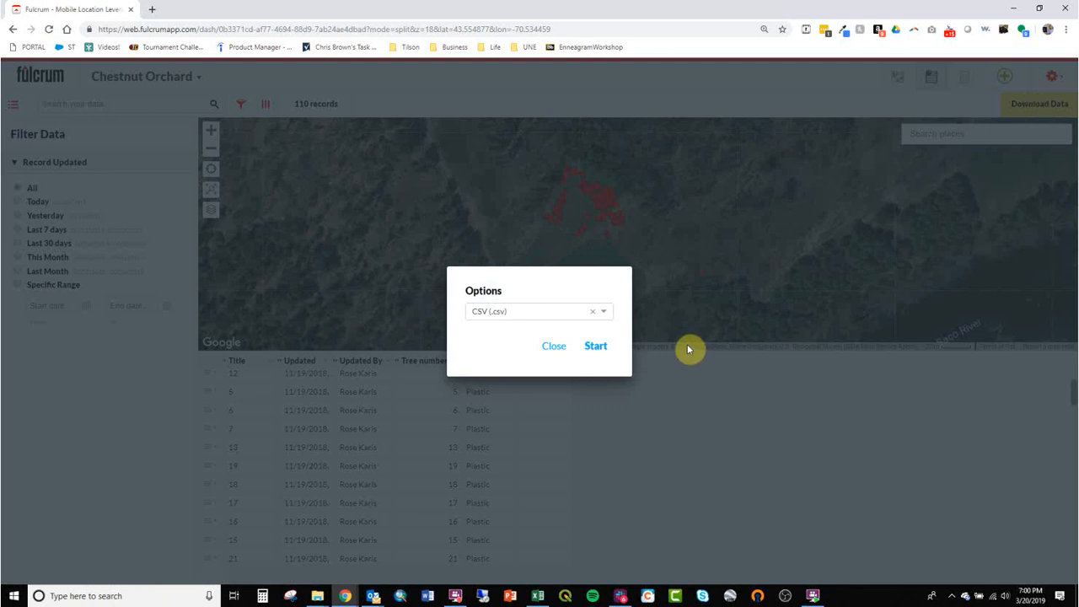
pyautogui.click(604, 314)
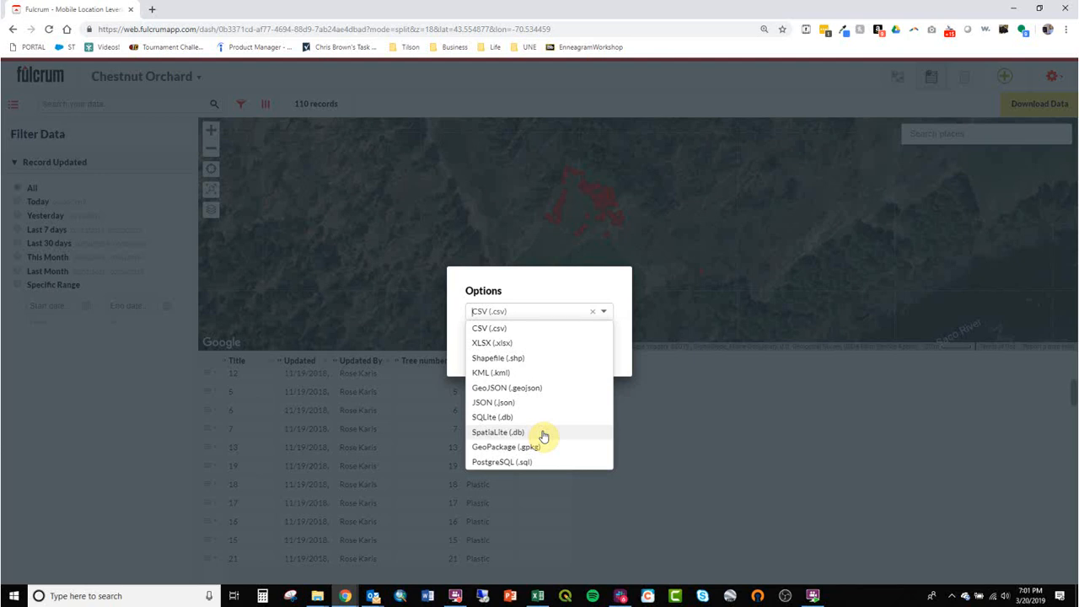
pyautogui.click(709, 427)
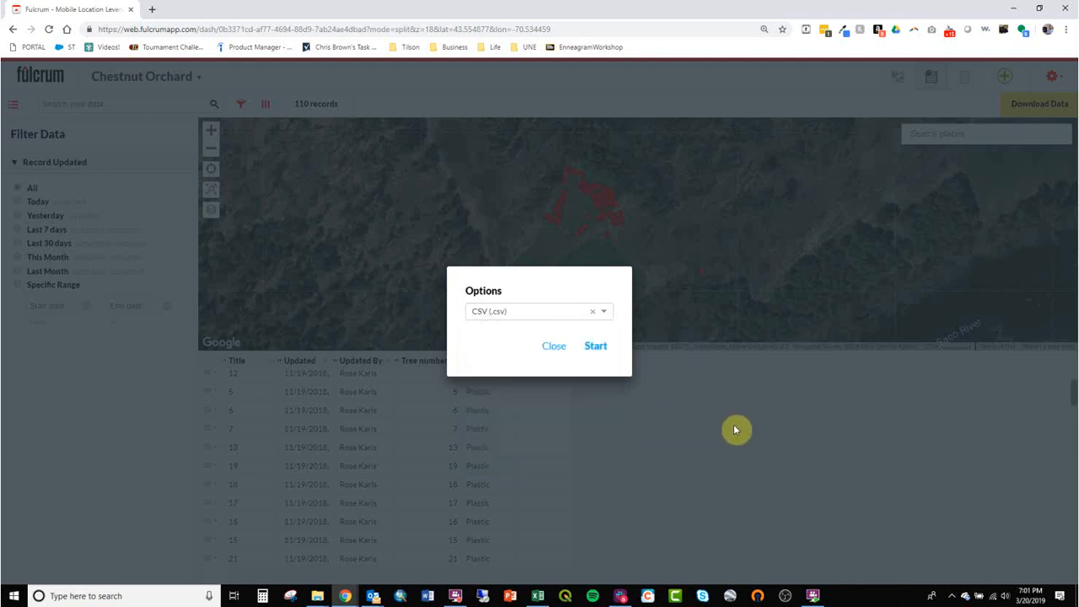
pyautogui.click(552, 347)
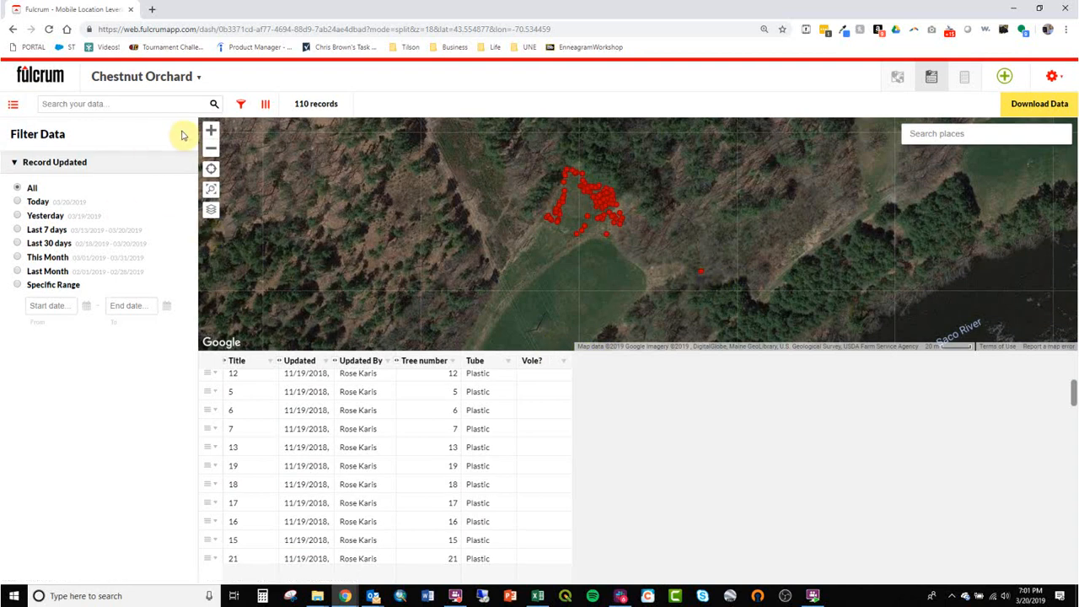
pyautogui.click(13, 29)
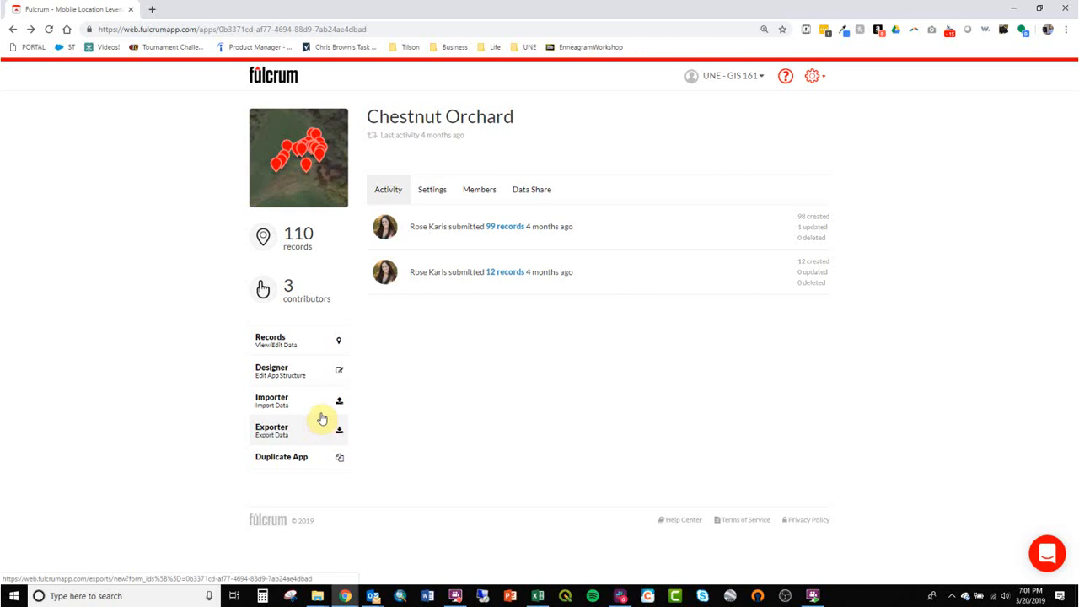
pyautogui.click(316, 403)
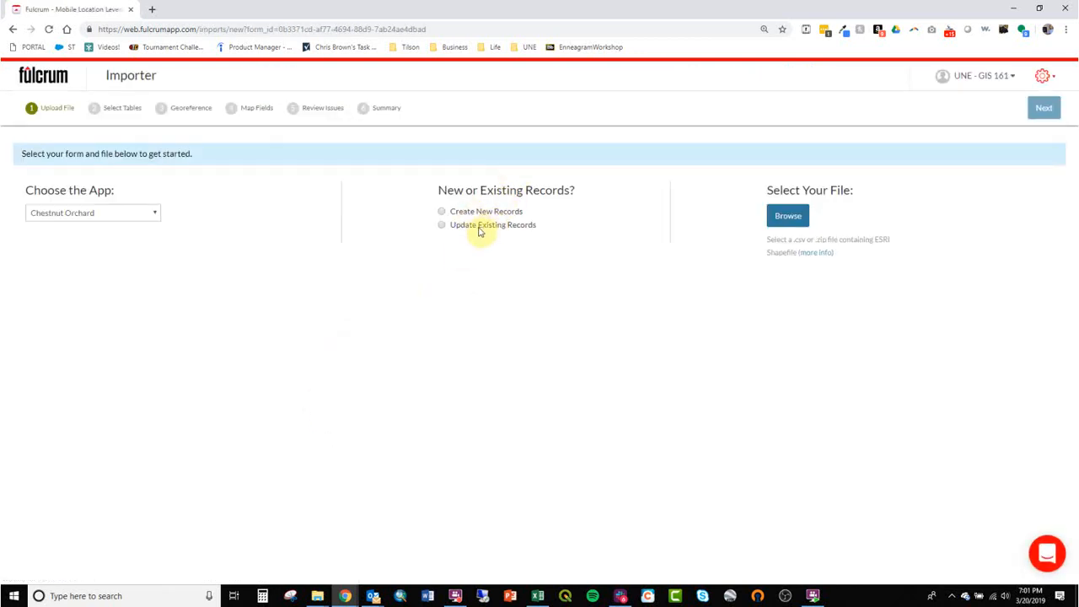
pyautogui.click(471, 213)
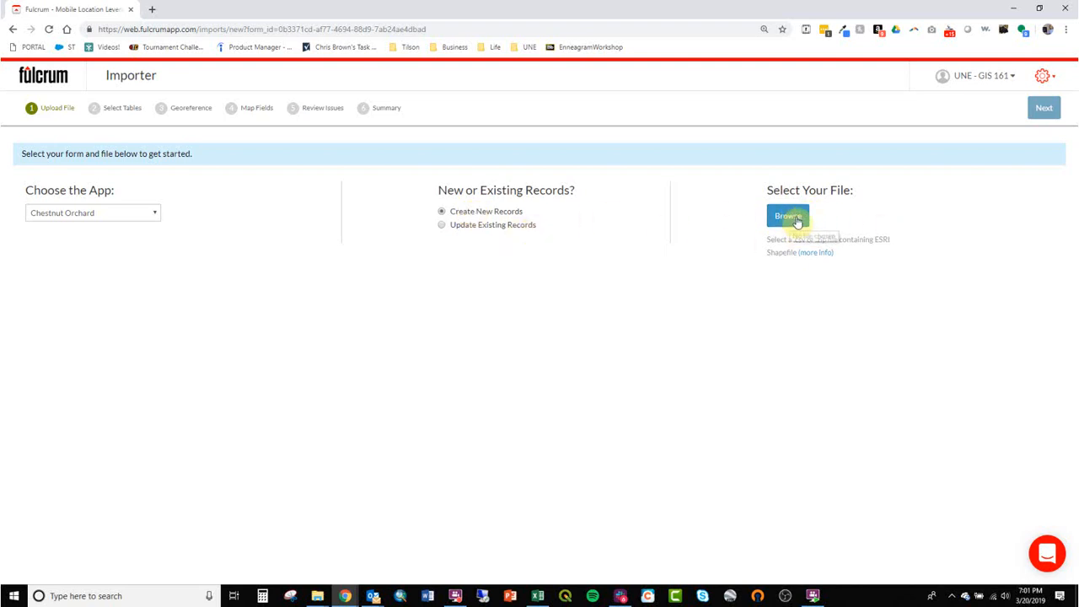
pyautogui.moveTo(813, 239); pyautogui.dragTo(872, 250)
pyautogui.click(870, 251)
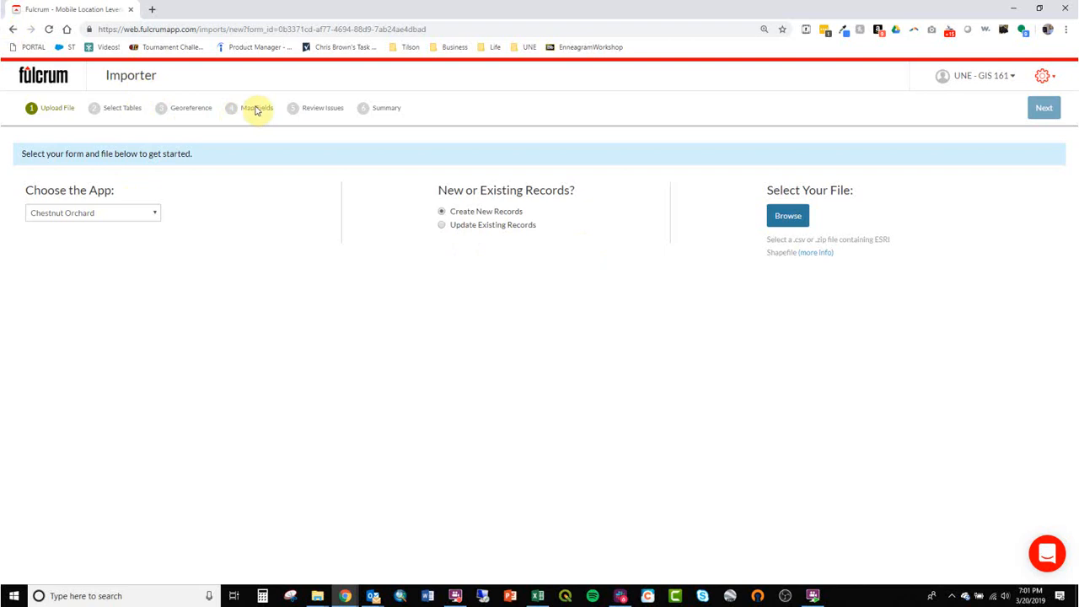
pyautogui.moveTo(250, 110); pyautogui.dragTo(274, 112)
pyautogui.click(13, 32)
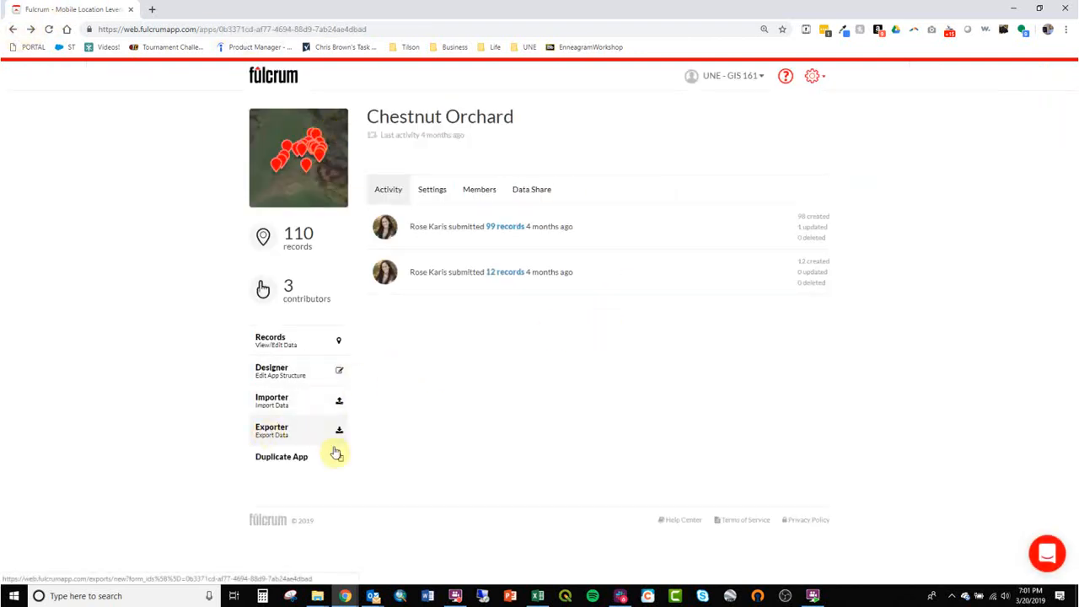
# Step: In the Exporter, set the file format to ESRI File Geodatabase (.gdb)
pyautogui.click(304, 436)
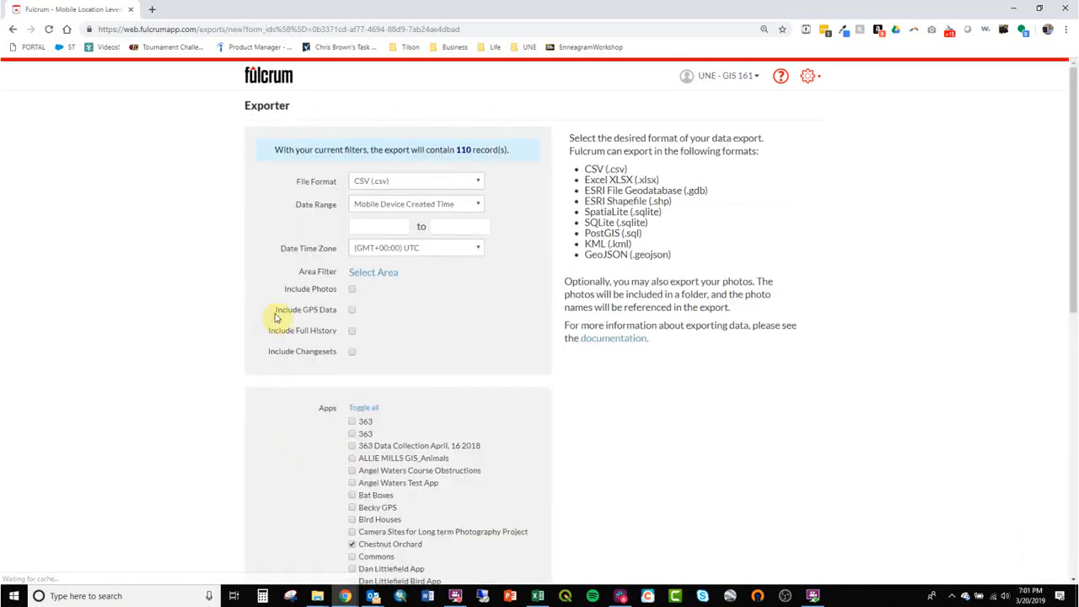
pyautogui.moveTo(589, 191); pyautogui.dragTo(705, 188)
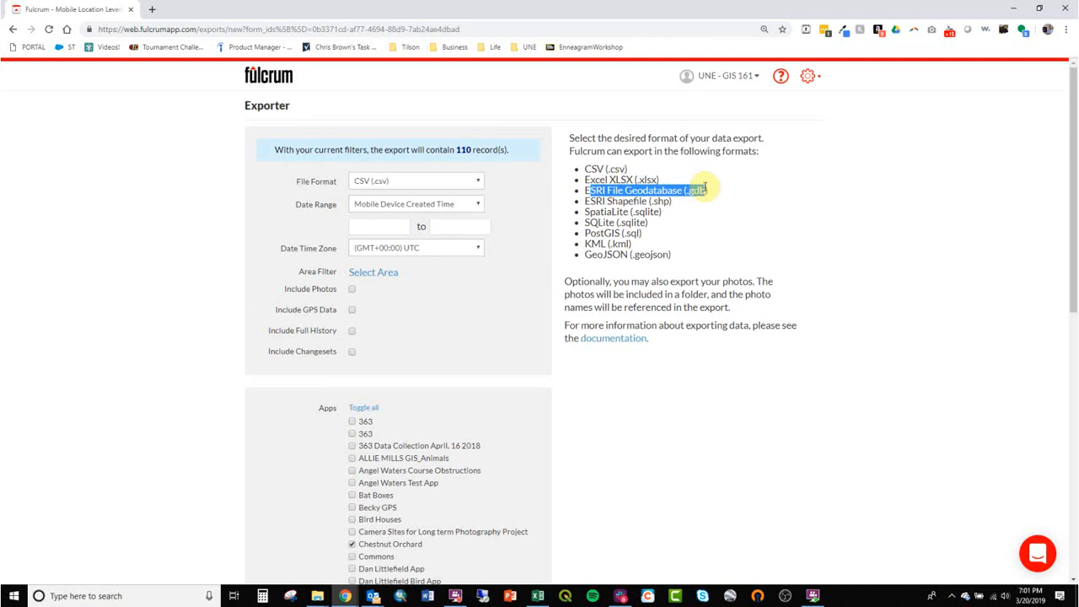
pyautogui.click(715, 195)
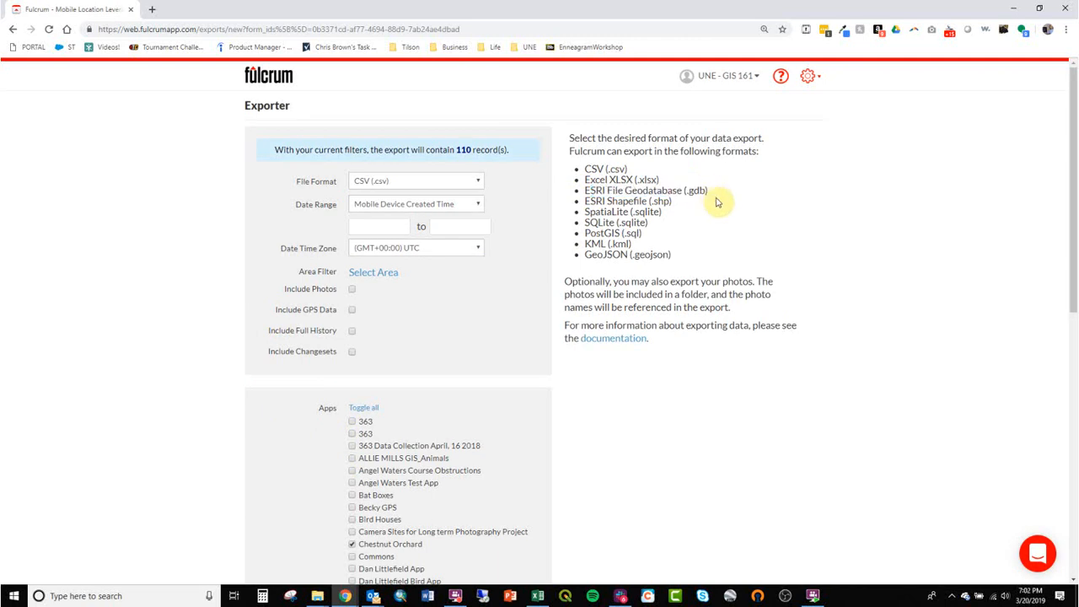
pyautogui.click(475, 183)
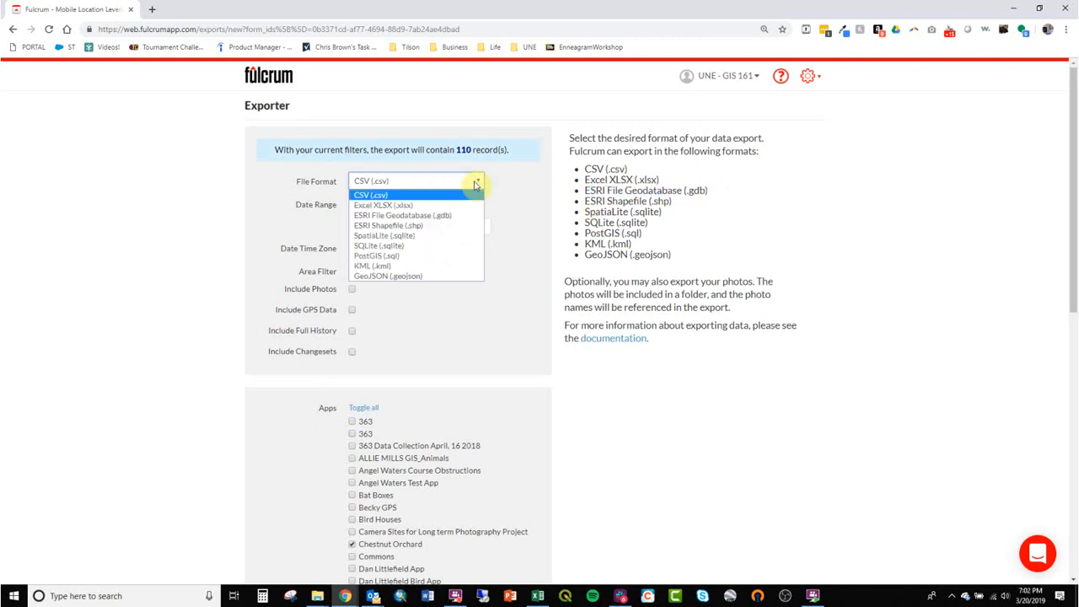
pyautogui.click(437, 216)
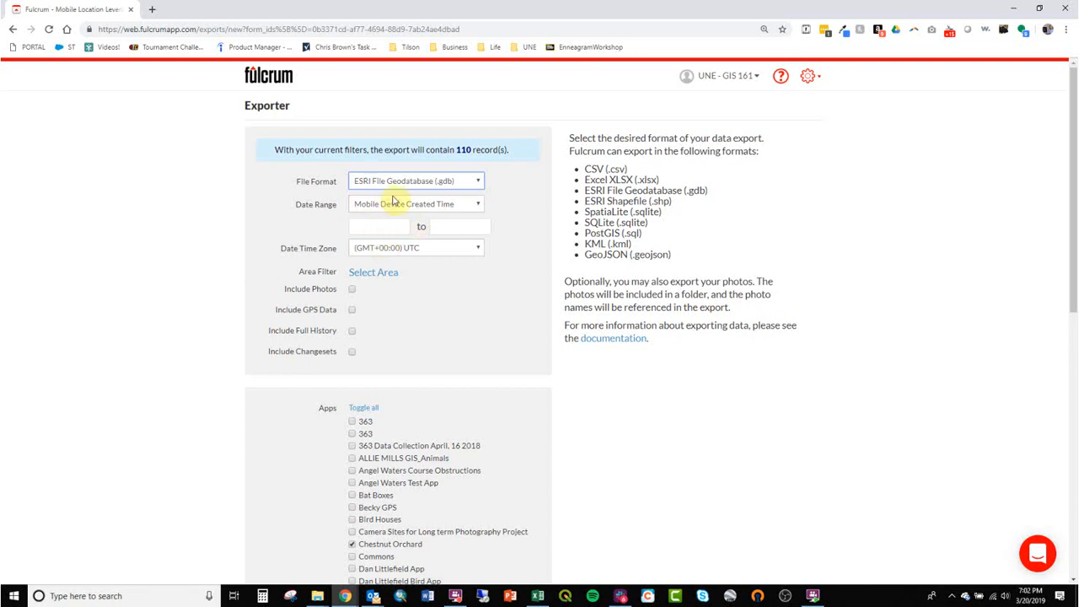
# Step: Exclude photos, keep Chestnut Orchard checked in Apps, and continue to the confirmation summary
pyautogui.click(352, 291)
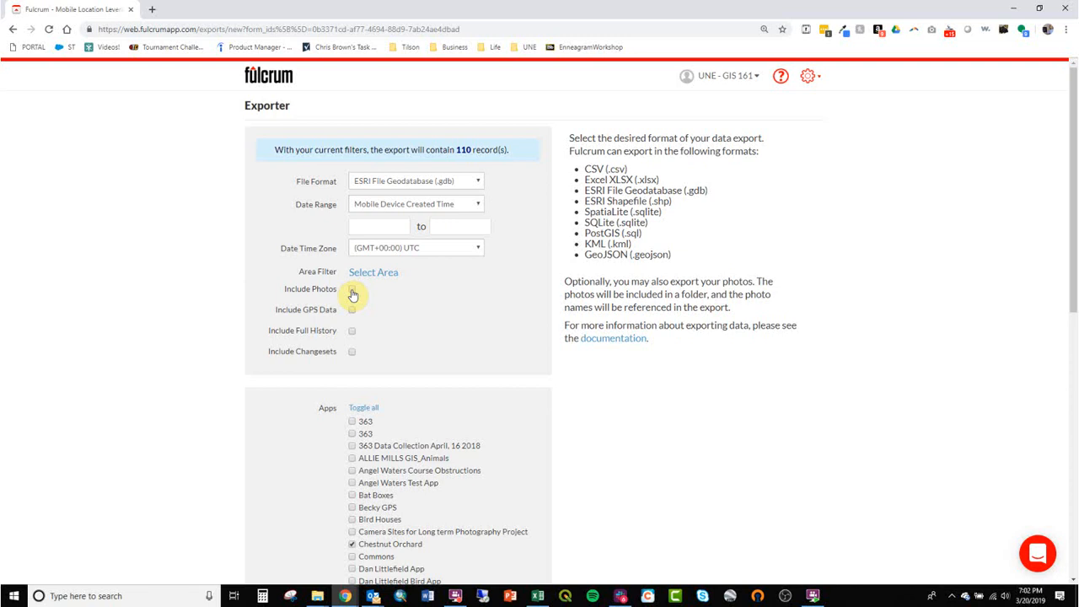
pyautogui.scroll(-4, 377, 320)
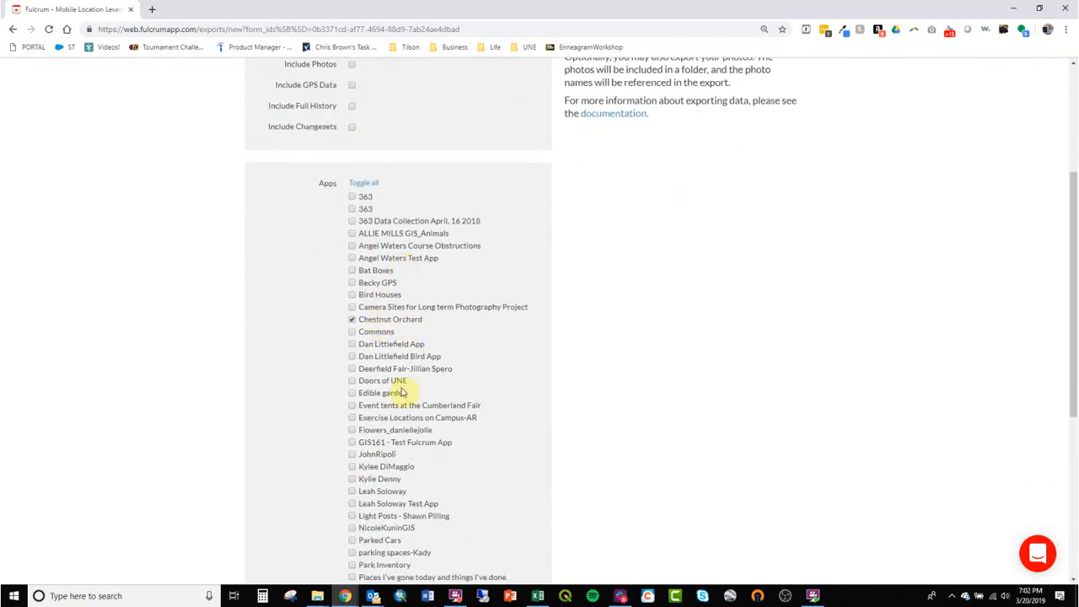
pyautogui.scroll(-1, 396, 428)
pyautogui.scroll(-2, 361, 182)
pyautogui.scroll(2, 397, 193)
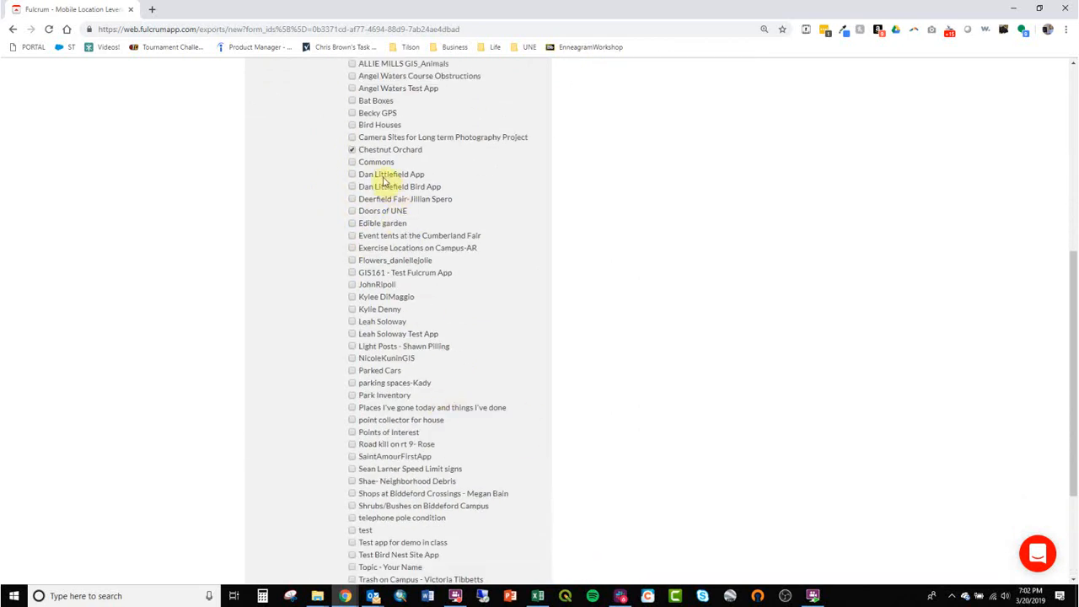
pyautogui.scroll(-2, 393, 177)
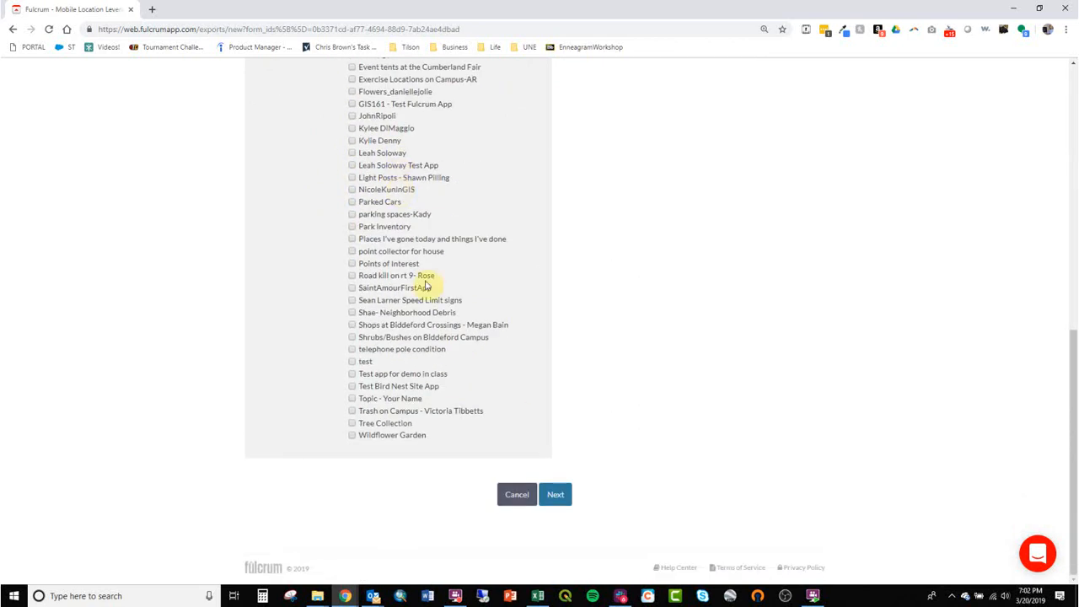
pyautogui.click(555, 494)
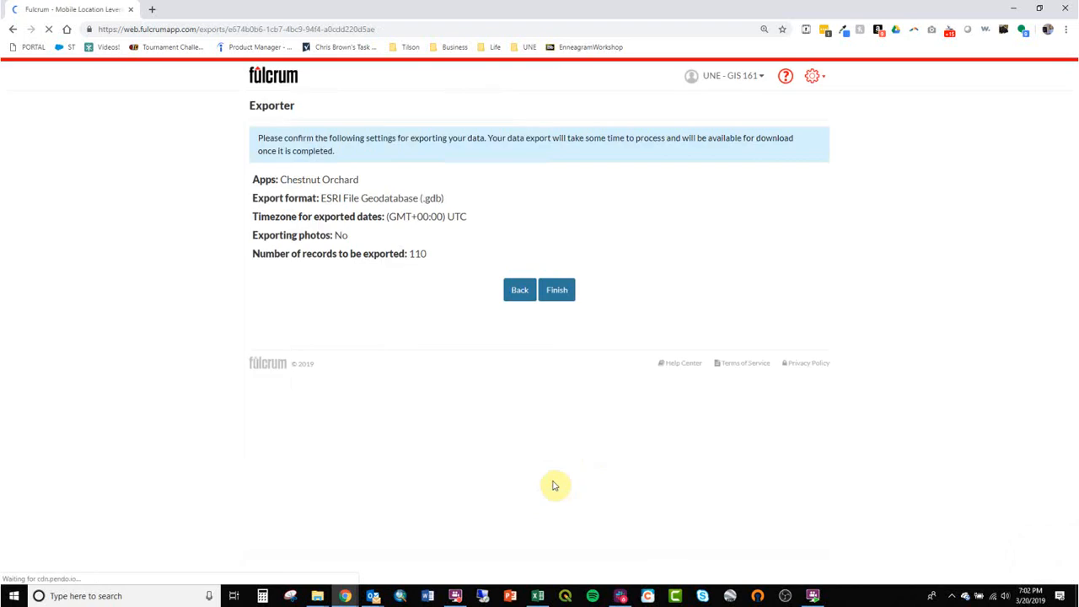
# Step: Finish the Chestnut Orchard filegdb export without photos
pyautogui.click(557, 291)
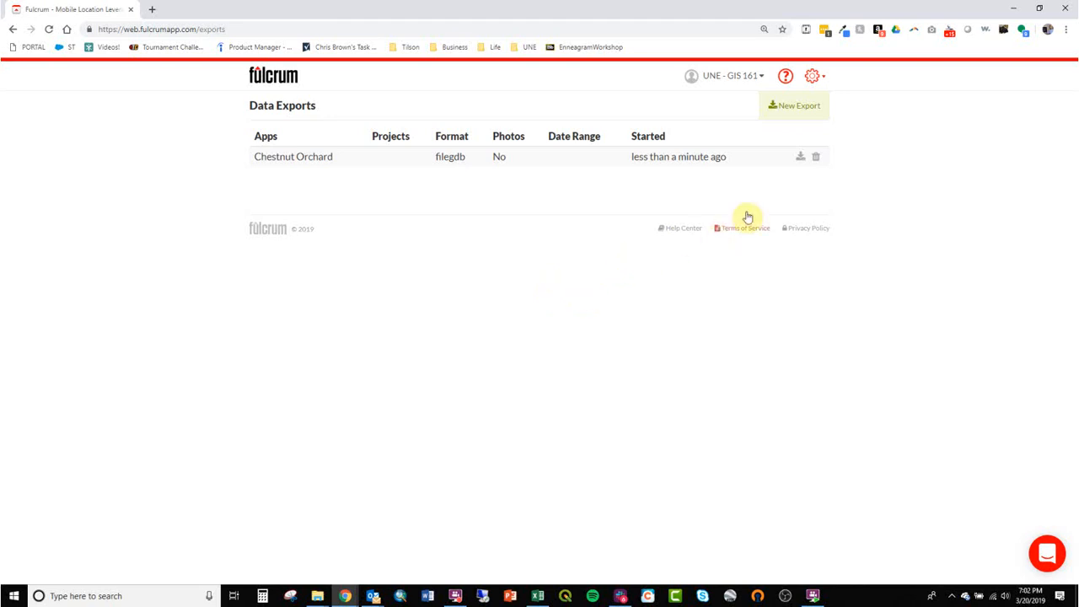
# Step: Download the finished export, dismiss the empty WinRAR message, and return to the Data Exports page
pyautogui.click(806, 163)
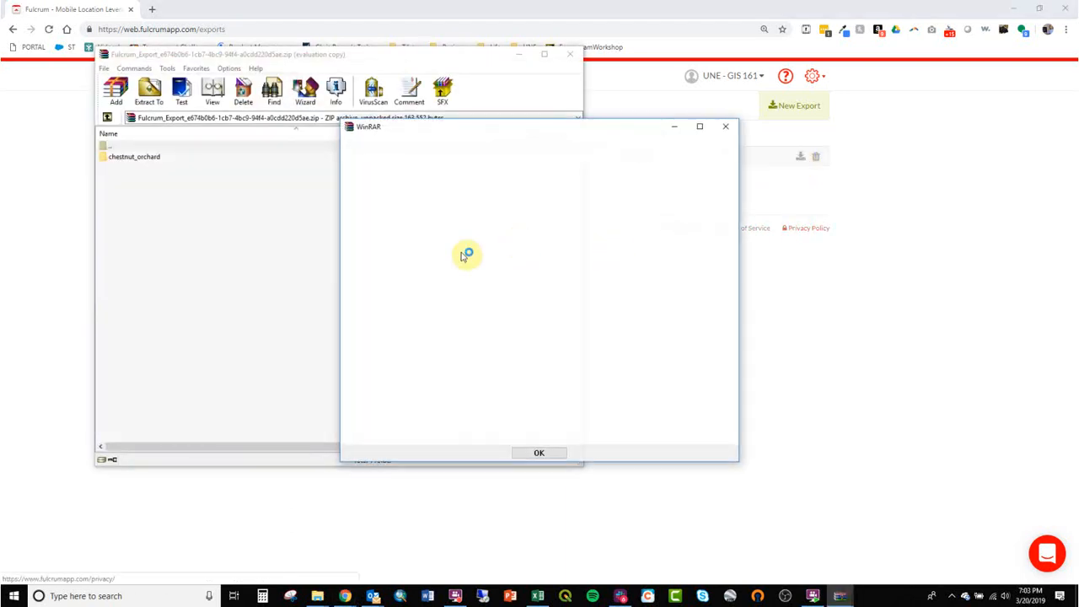
pyautogui.click(725, 126)
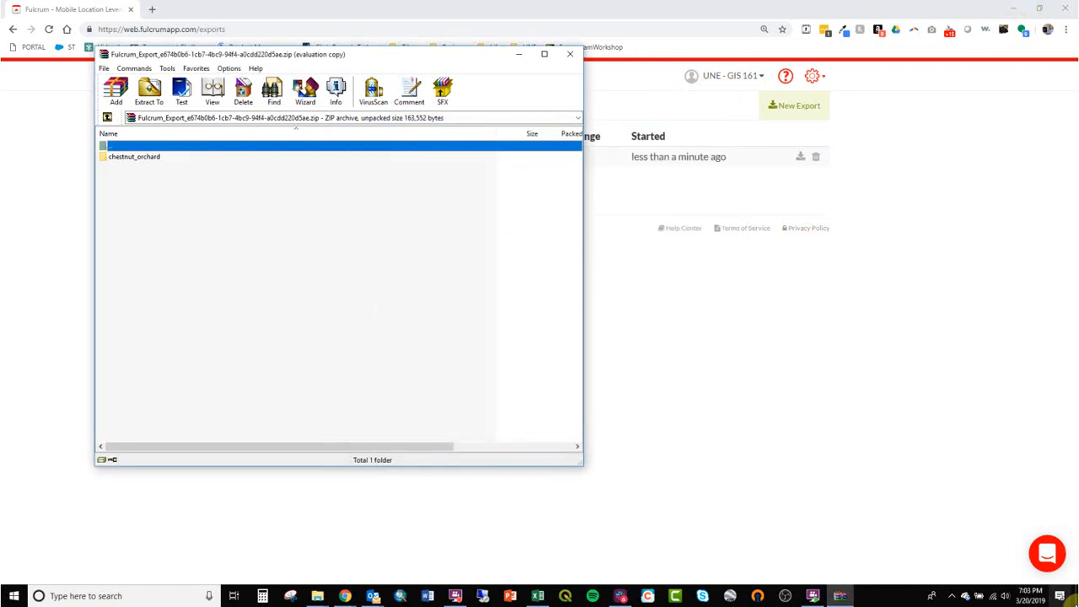
pyautogui.click(1077, 596)
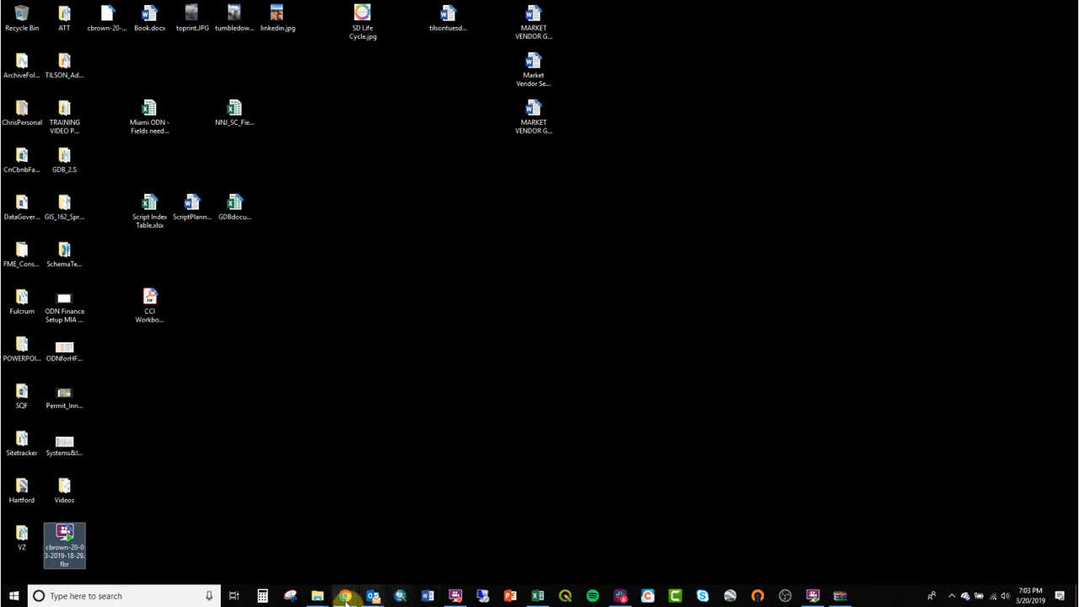
pyautogui.moveTo(321, 596)
pyautogui.click(284, 559)
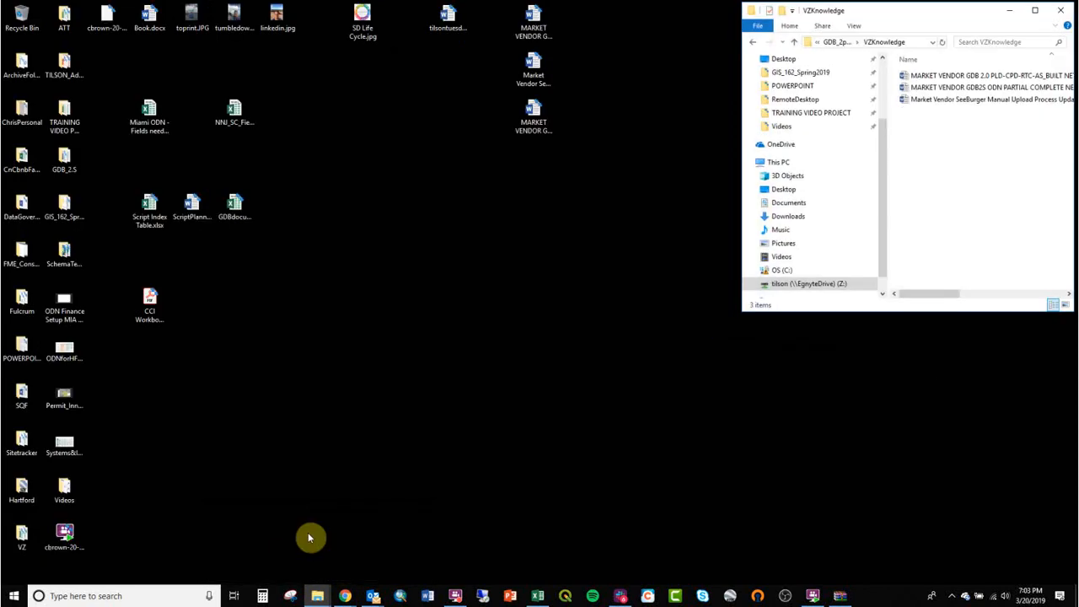
pyautogui.click(1010, 10)
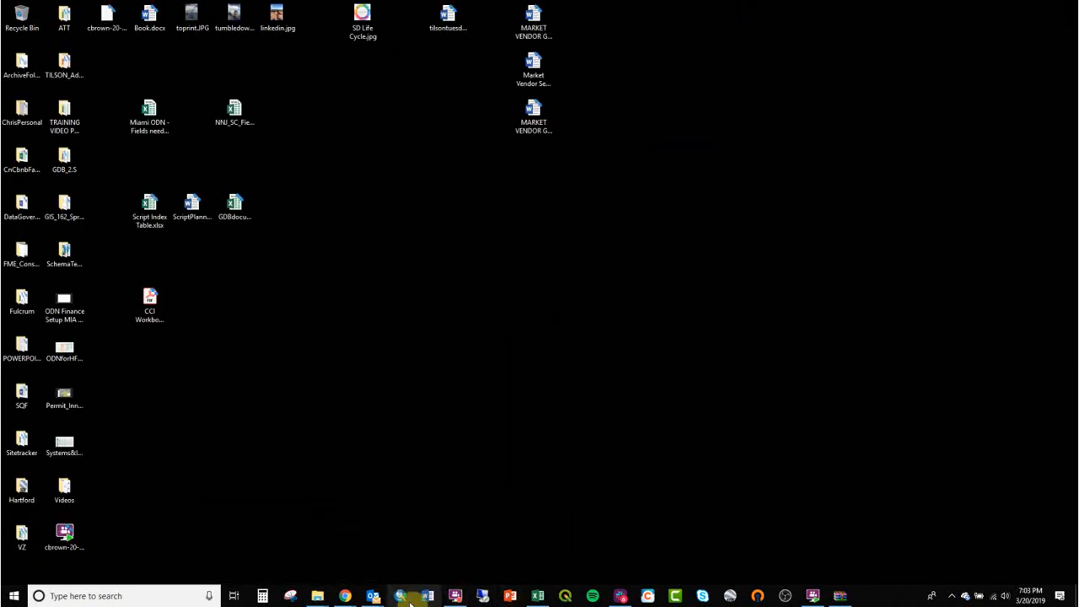
pyautogui.moveTo(341, 597)
pyautogui.click(364, 532)
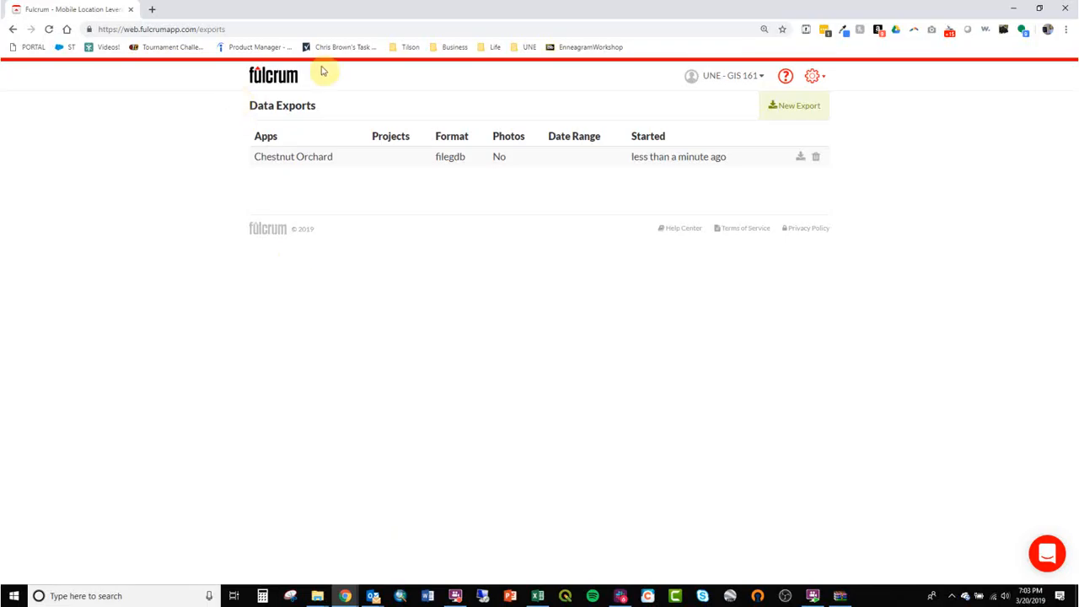
# Step: Download the export zip again and dismiss the licence reminder to see the chestnut_orchard archive
pyautogui.click(801, 157)
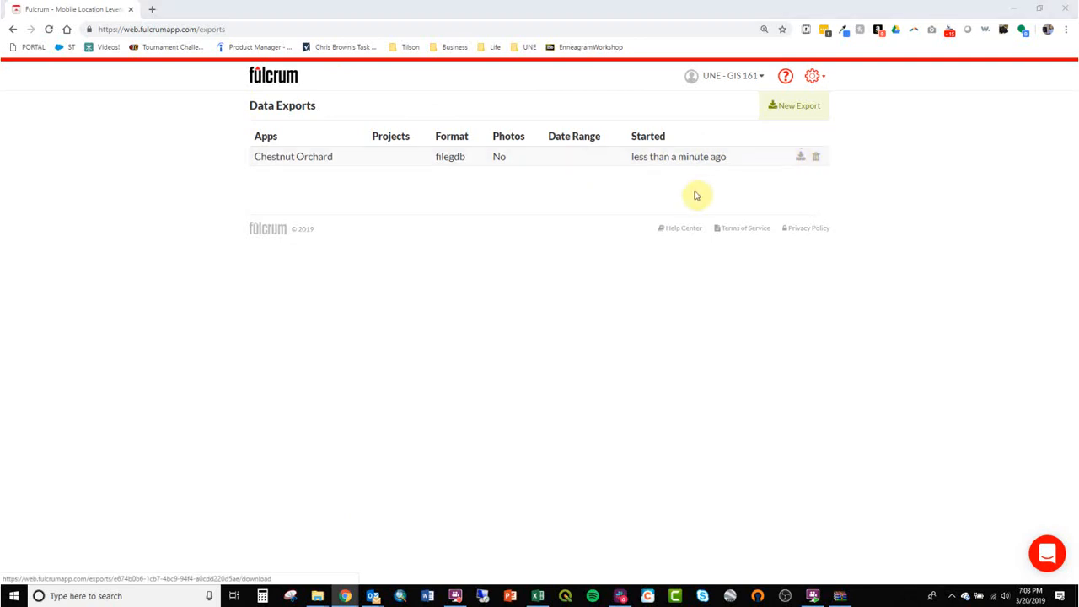
pyautogui.click(1010, 8)
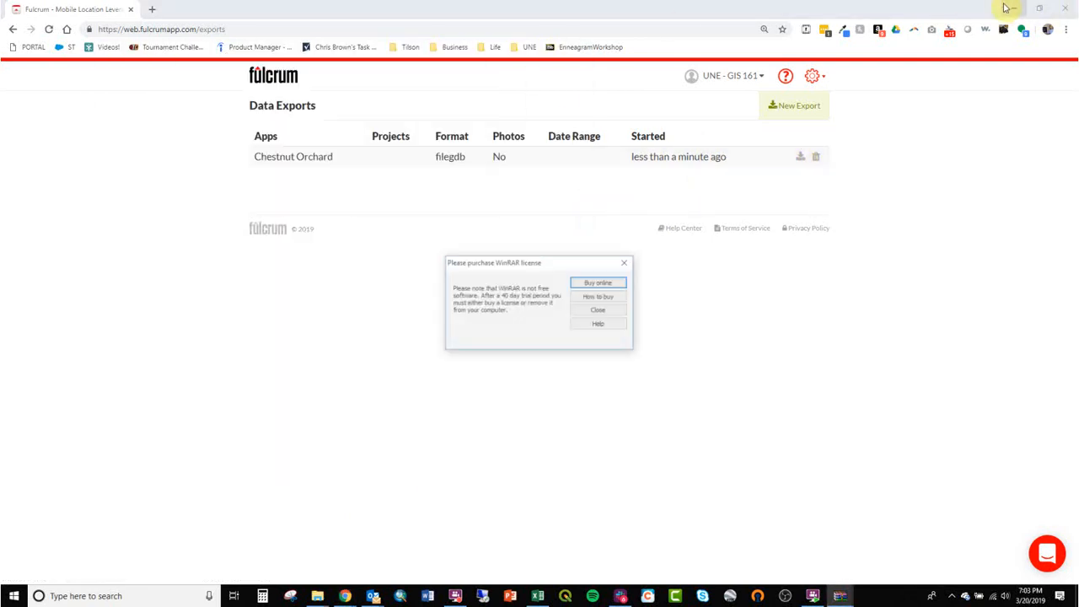
pyautogui.click(599, 311)
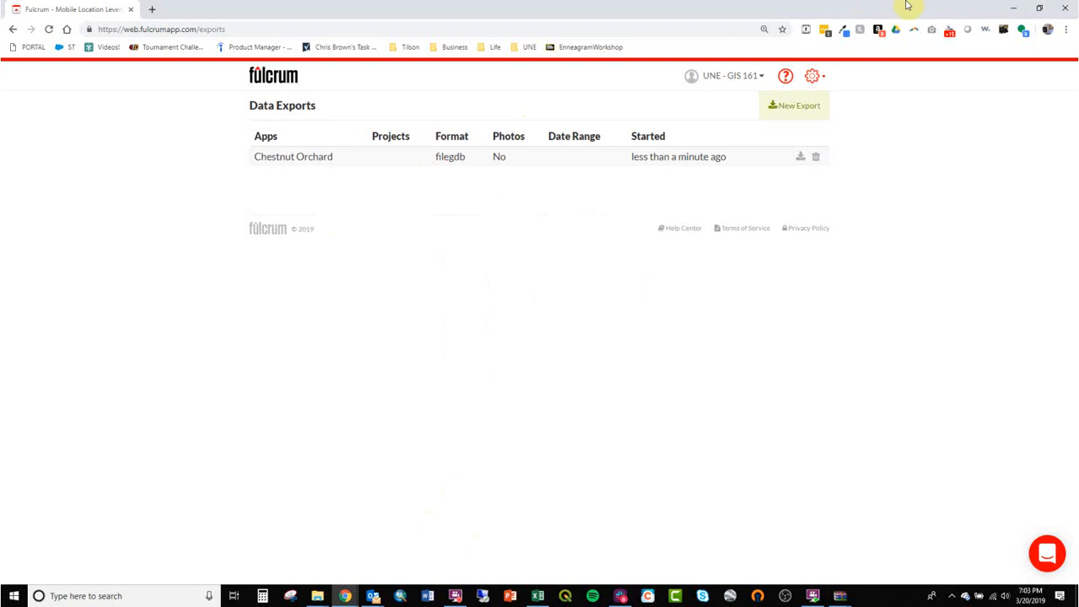
pyautogui.click(1016, 8)
# Step: Extract chestnut_orchard into GIS_162_Spring2019 > ClassDemos, then launch ArcMap
pyautogui.moveTo(309, 53); pyautogui.dragTo(739, 52)
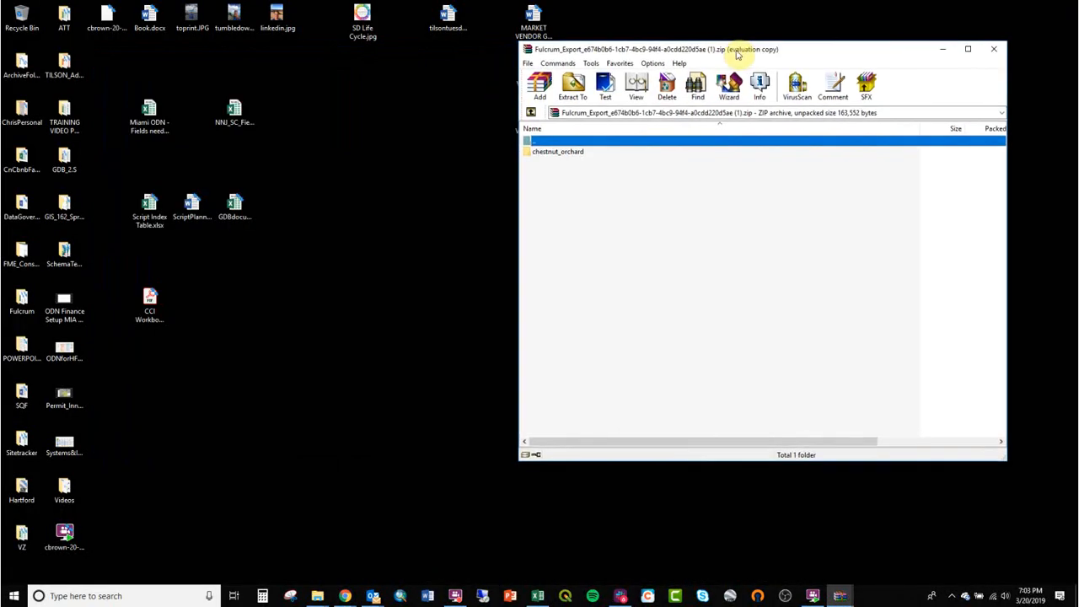
pyautogui.click(317, 596)
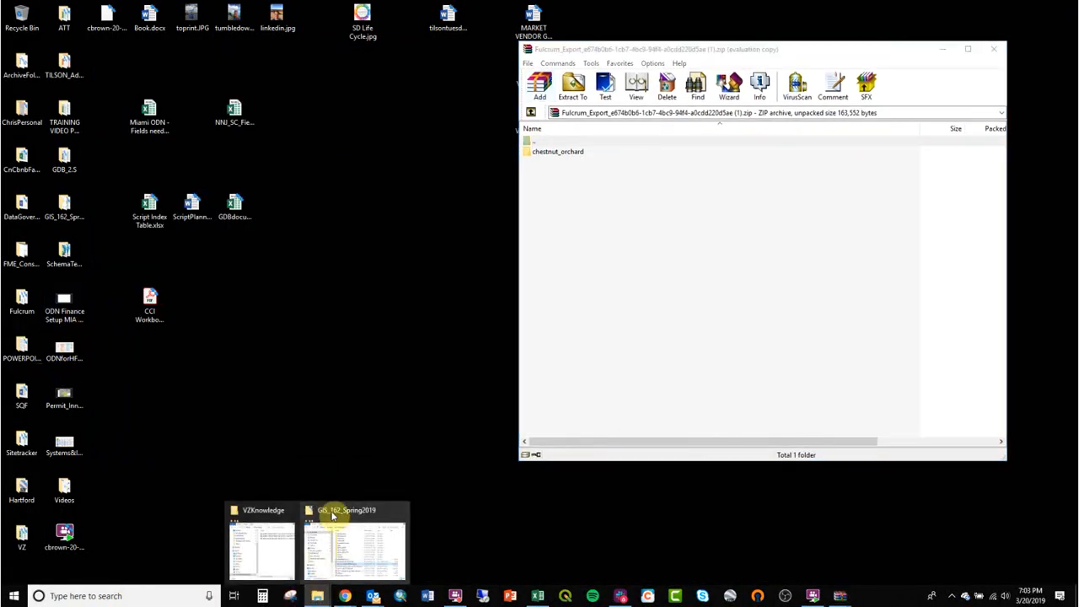
pyautogui.click(335, 559)
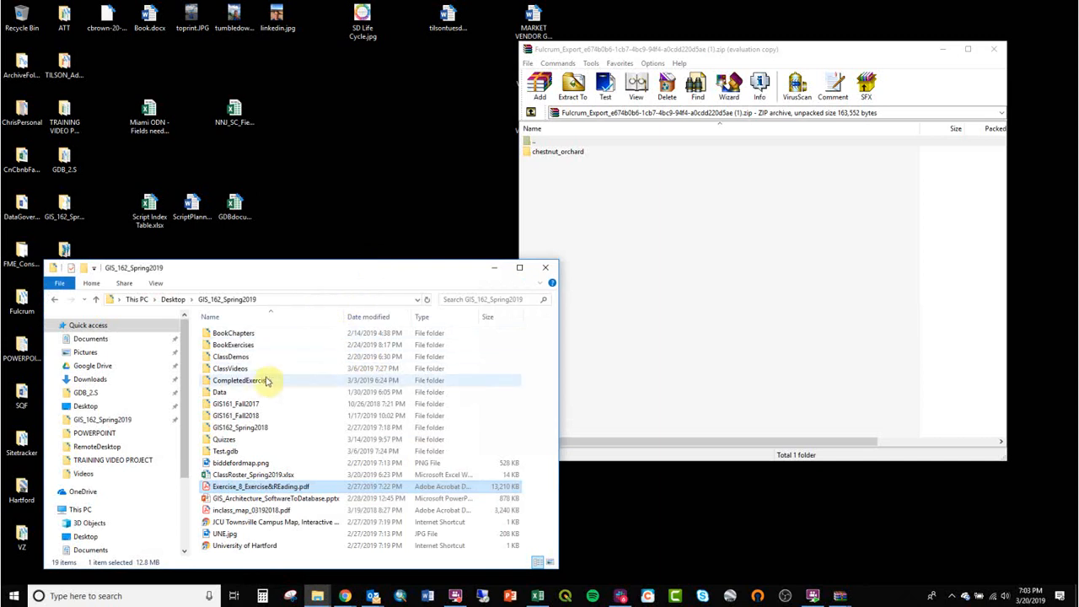
pyautogui.doubleClick(239, 369)
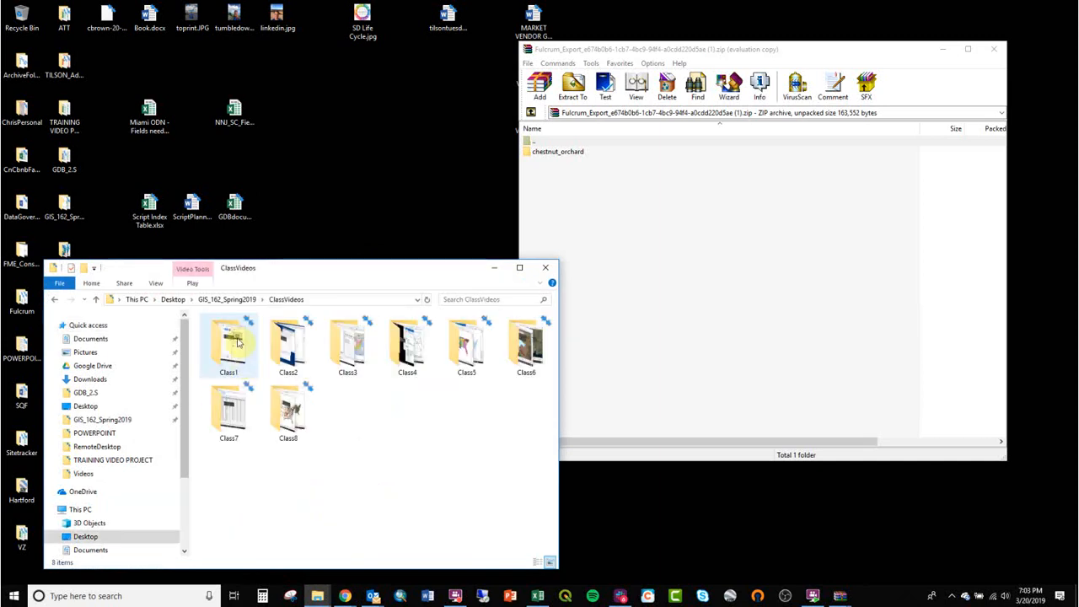
pyautogui.click(223, 302)
pyautogui.doubleClick(235, 357)
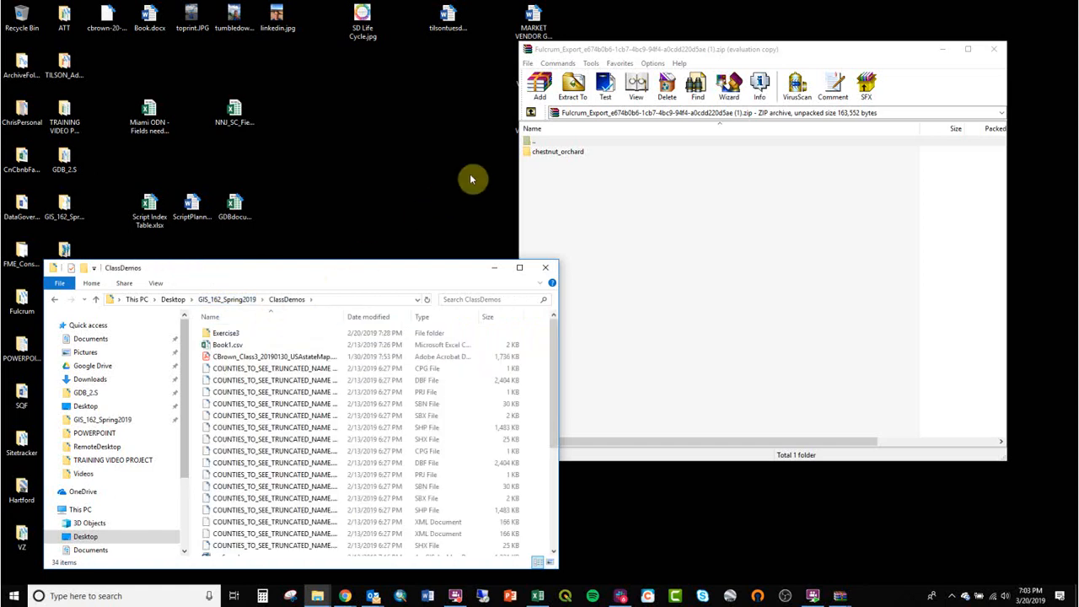
pyautogui.moveTo(547, 158); pyautogui.dragTo(282, 339)
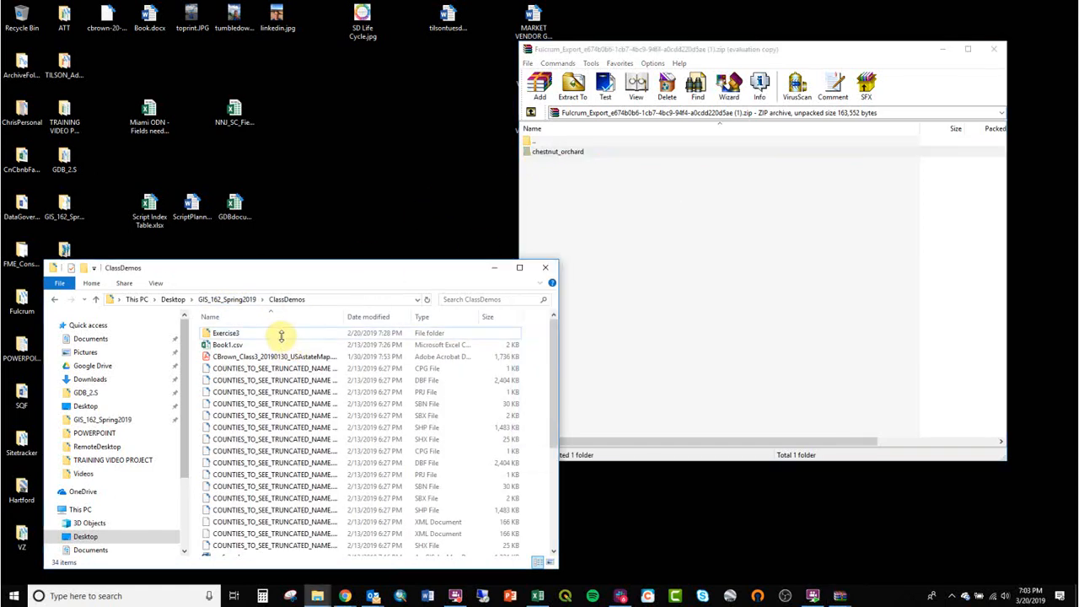
pyautogui.click(400, 594)
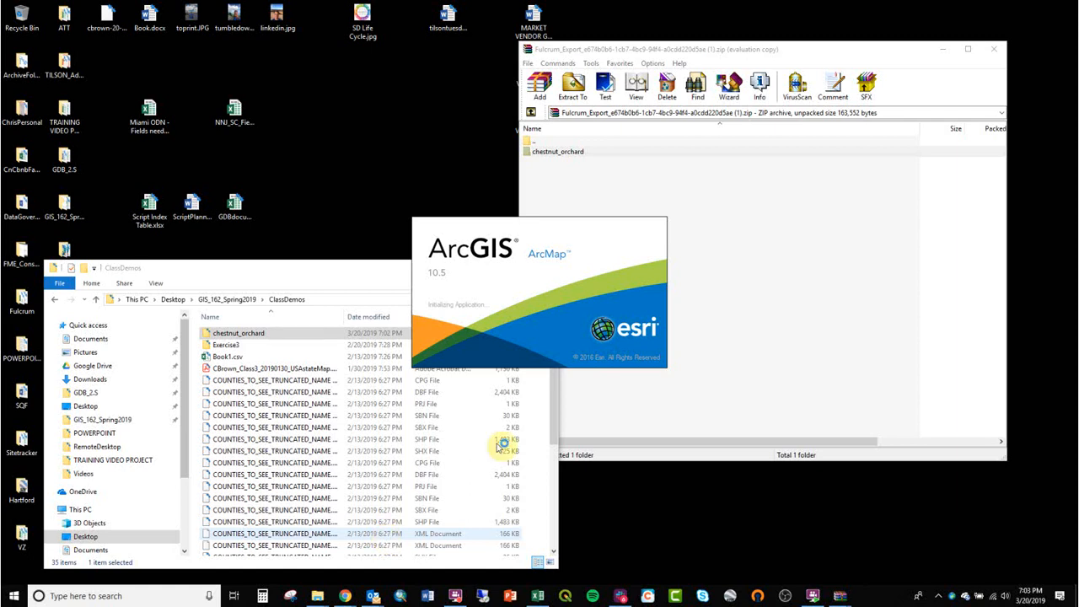
# Step: Use the browser history to return to Chestnut Orchard and view its records map and table
pyautogui.moveTo(346, 590)
pyautogui.click(396, 539)
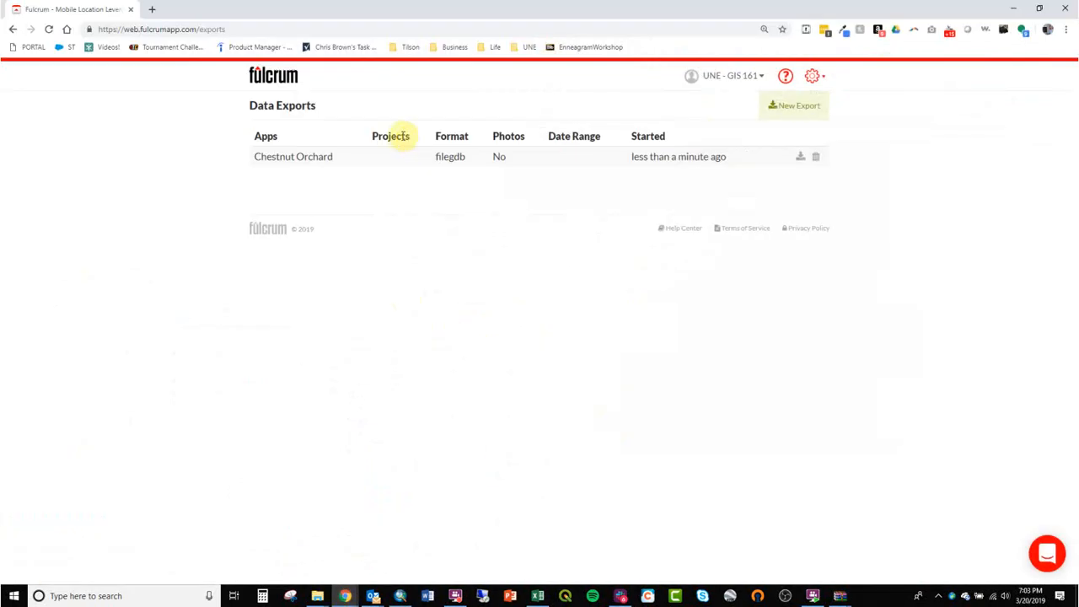
pyautogui.click(12, 30)
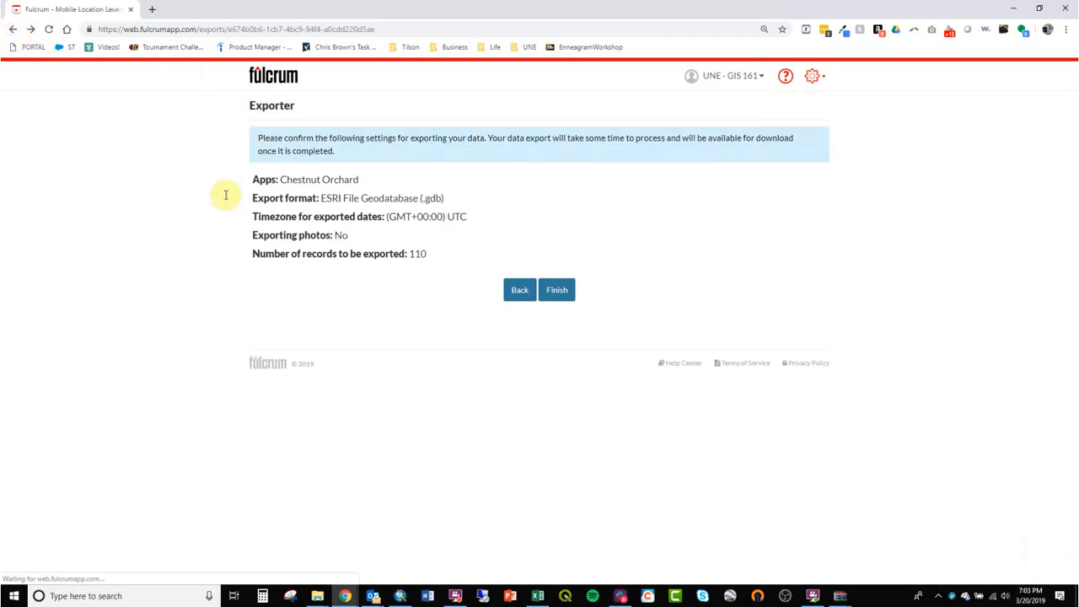
pyautogui.rightClick(14, 31)
pyautogui.click(13, 30)
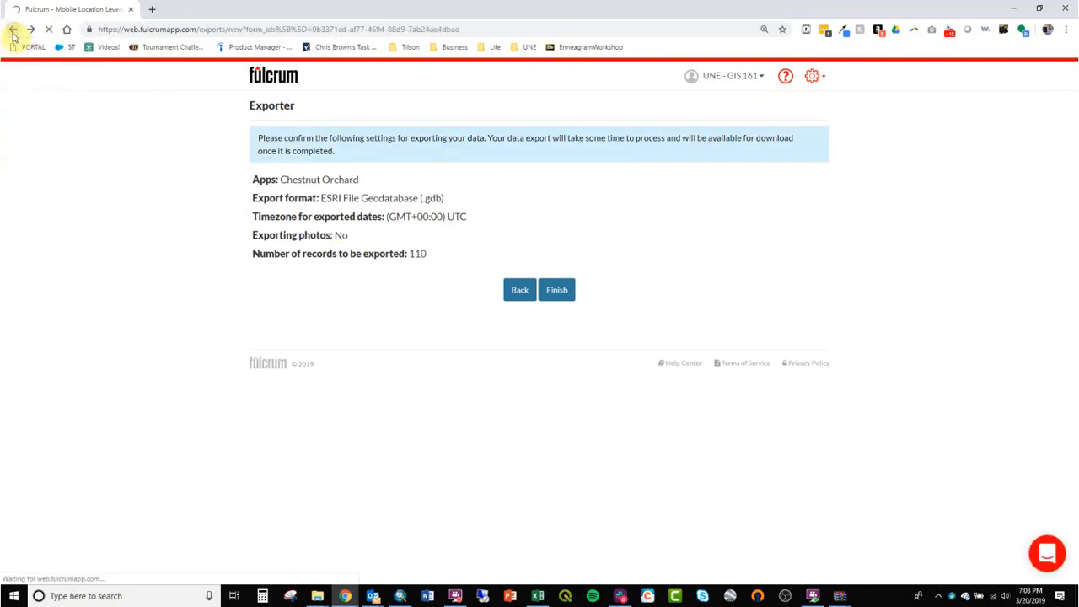
pyautogui.click(14, 32)
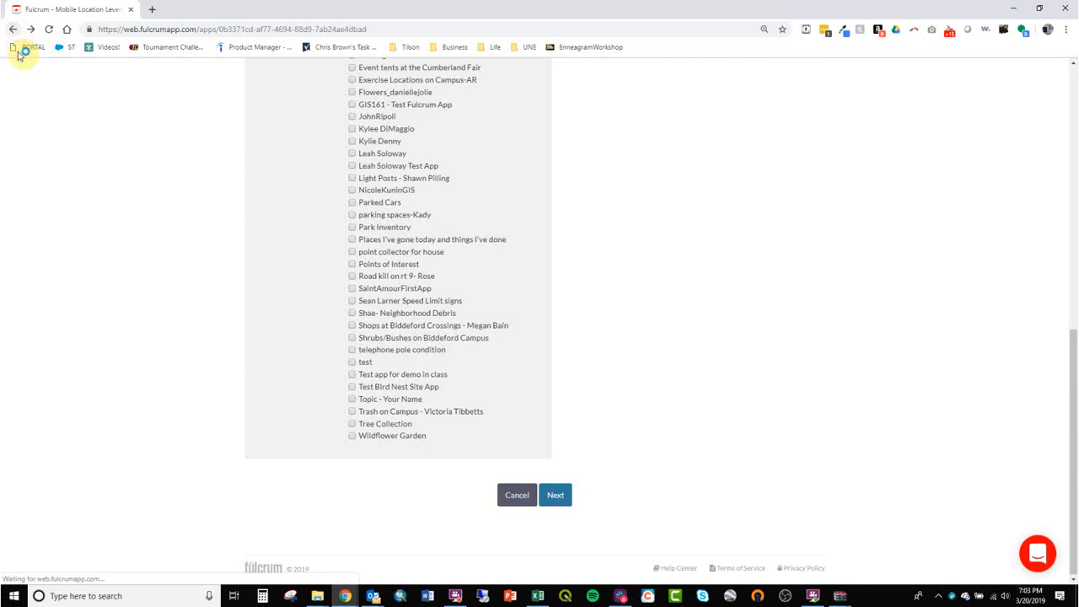
pyautogui.click(291, 344)
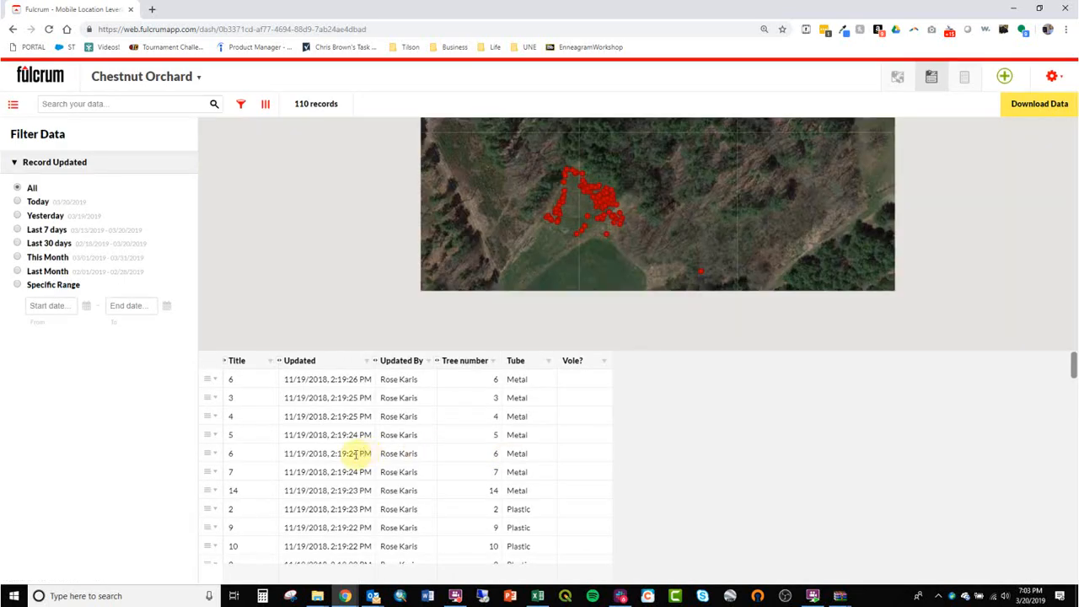
pyautogui.scroll(-2, 291, 430)
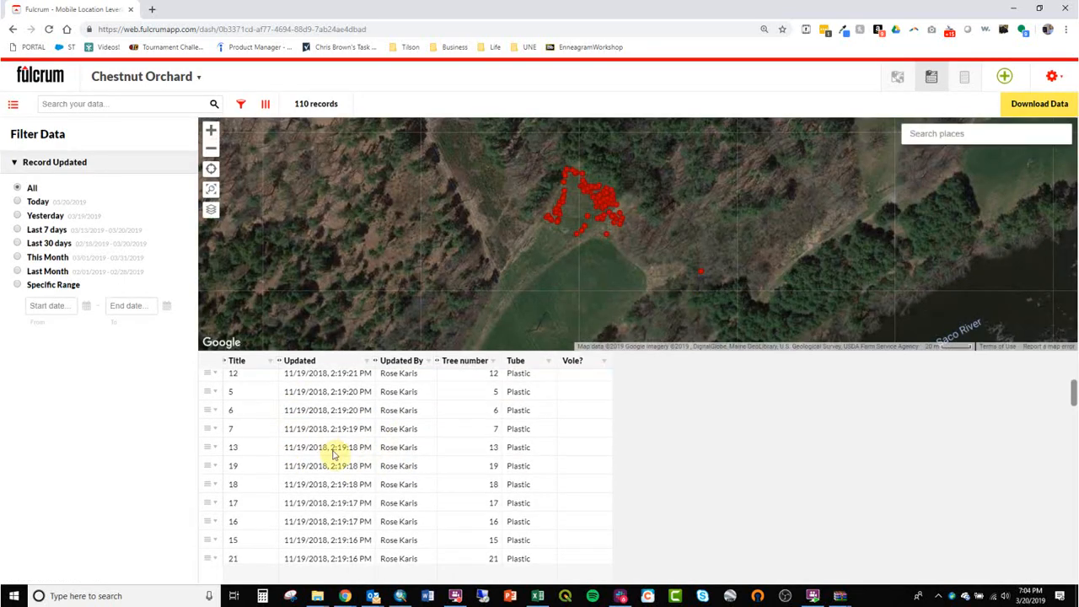
pyautogui.click(1014, 8)
# Step: Add the chestnut_orchard feature class from ClassDemos > chestnut_orchard.gdb to the map and center its points
pyautogui.click(748, 161)
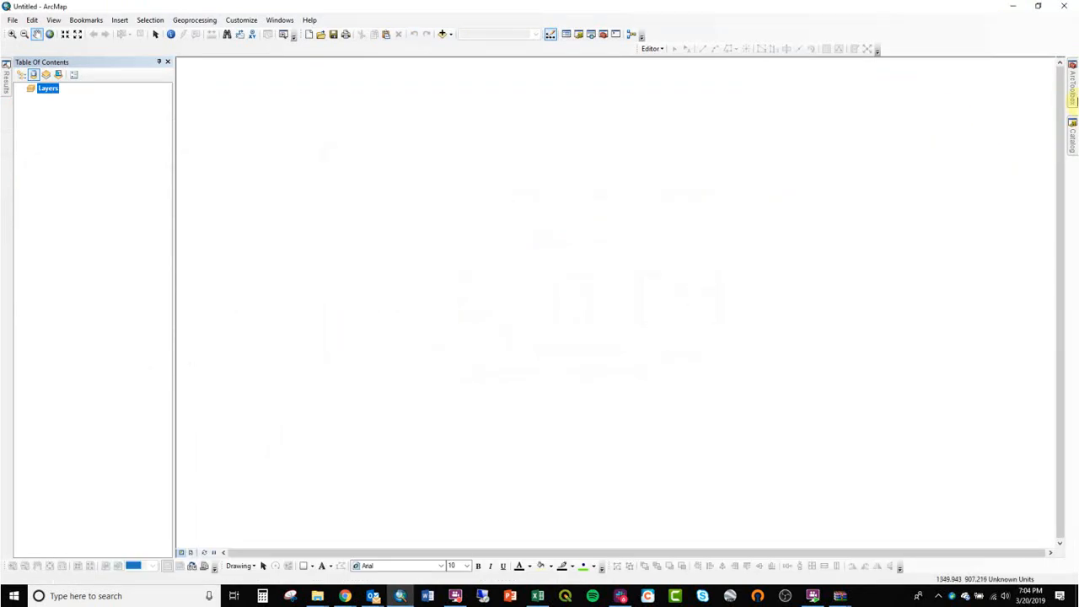
pyautogui.click(1073, 128)
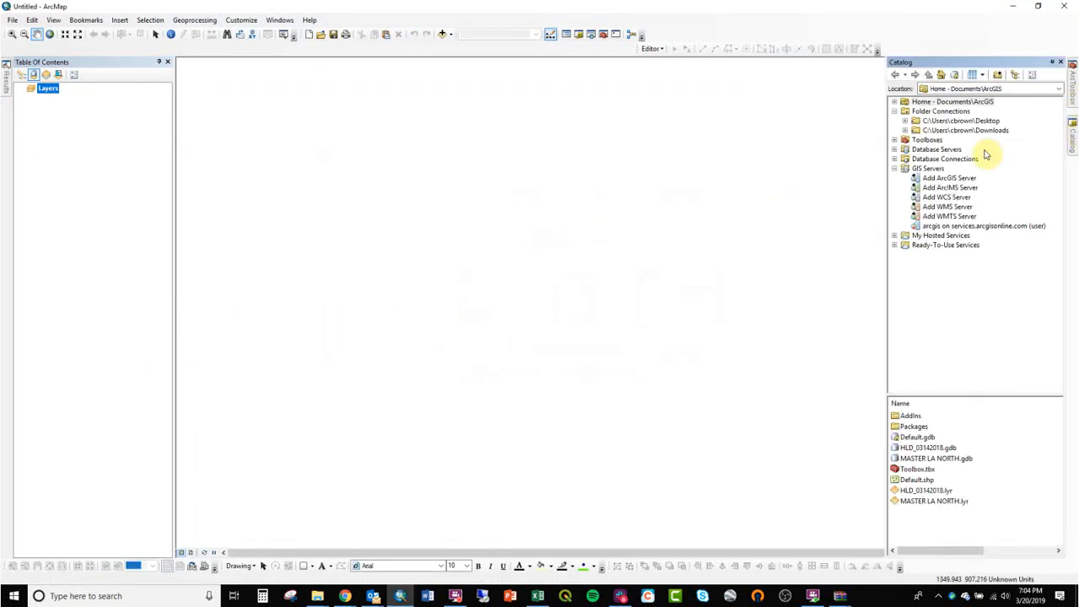
pyautogui.click(905, 120)
pyautogui.click(916, 187)
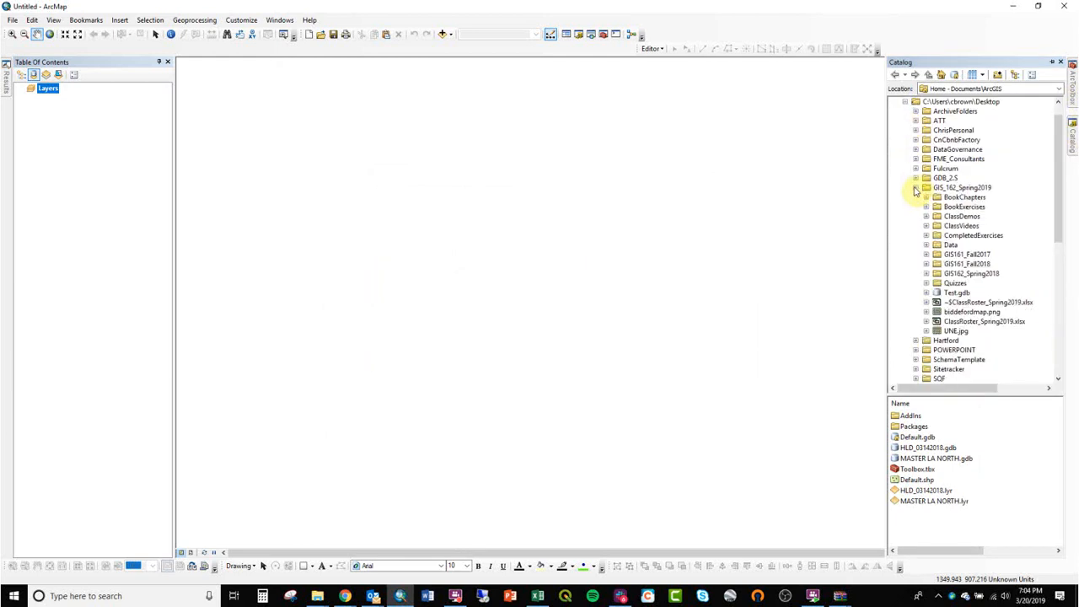
pyautogui.doubleClick(936, 216)
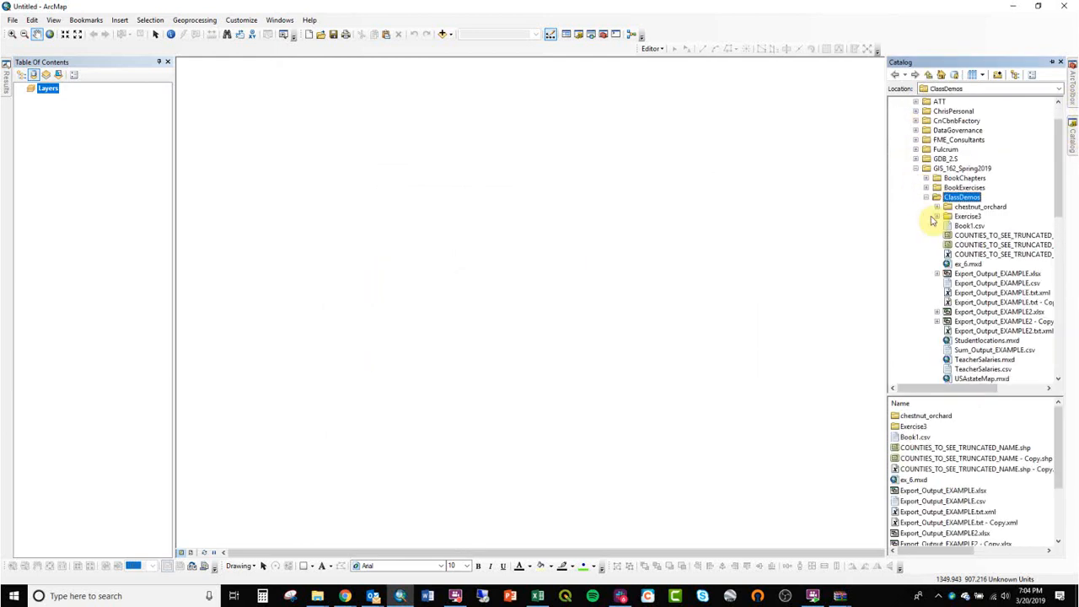
pyautogui.click(944, 208)
pyautogui.click(948, 216)
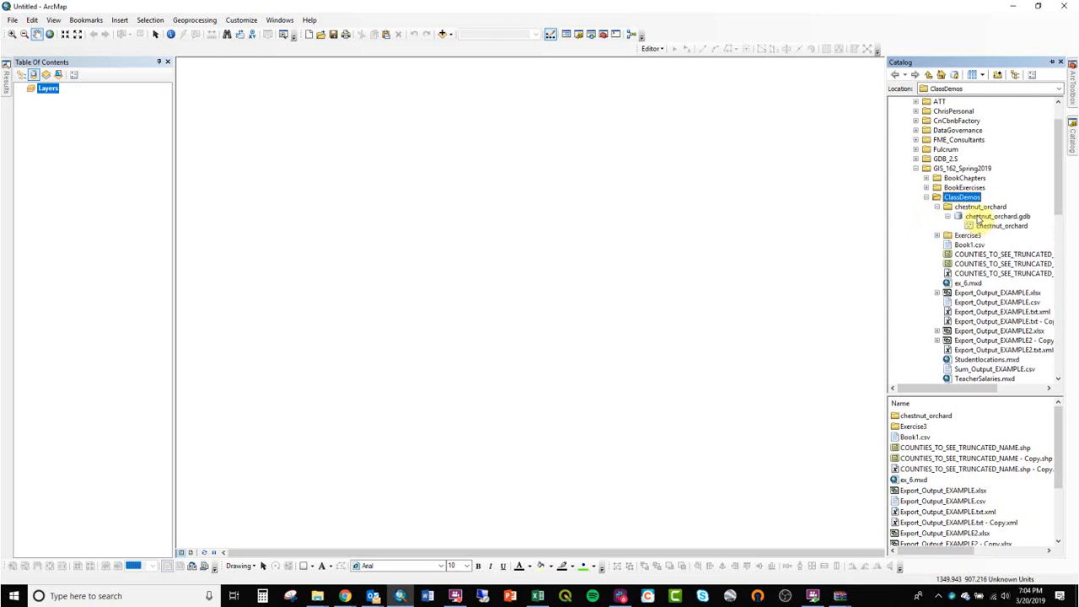
pyautogui.click(982, 216)
pyautogui.click(990, 226)
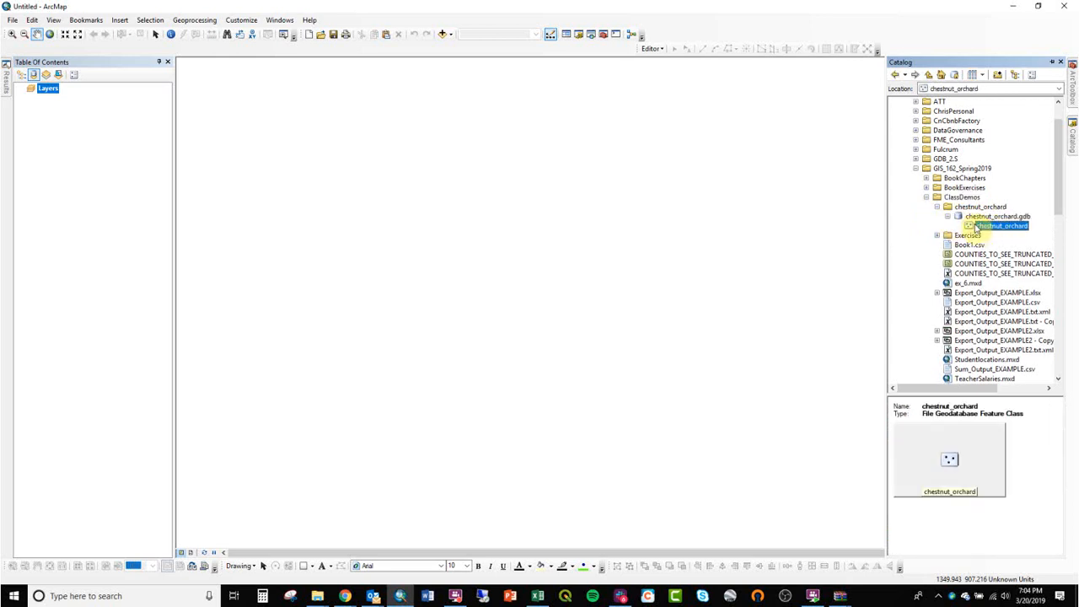
pyautogui.moveTo(1004, 232); pyautogui.dragTo(793, 270)
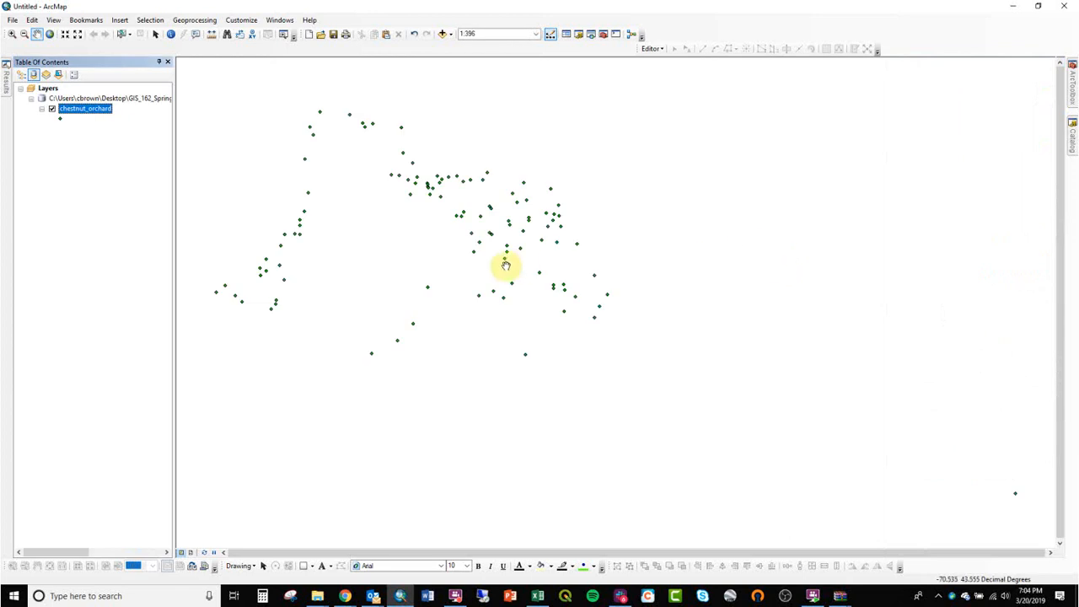
pyautogui.moveTo(501, 265); pyautogui.dragTo(694, 278)
# Step: Dock the chestnut_orchard attribute table below the map, with ArcMap on the left beside Fulcrum
pyautogui.rightClick(84, 108)
pyautogui.click(116, 137)
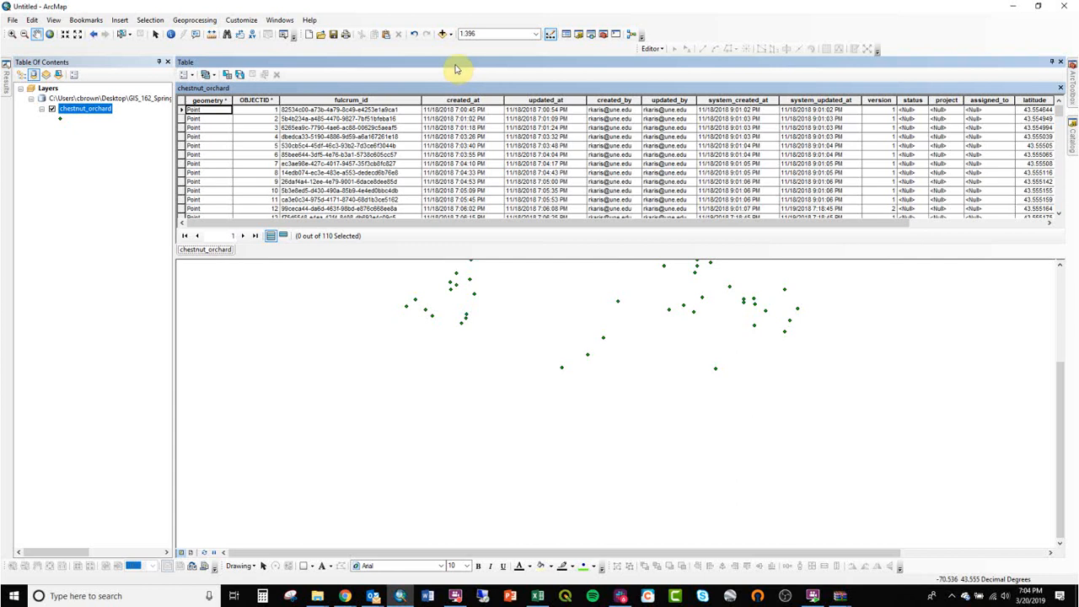
pyautogui.moveTo(460, 68); pyautogui.dragTo(618, 428)
pyautogui.moveTo(575, 126); pyautogui.dragTo(525, 257)
pyautogui.moveTo(657, 7); pyautogui.dragTo(1, 262)
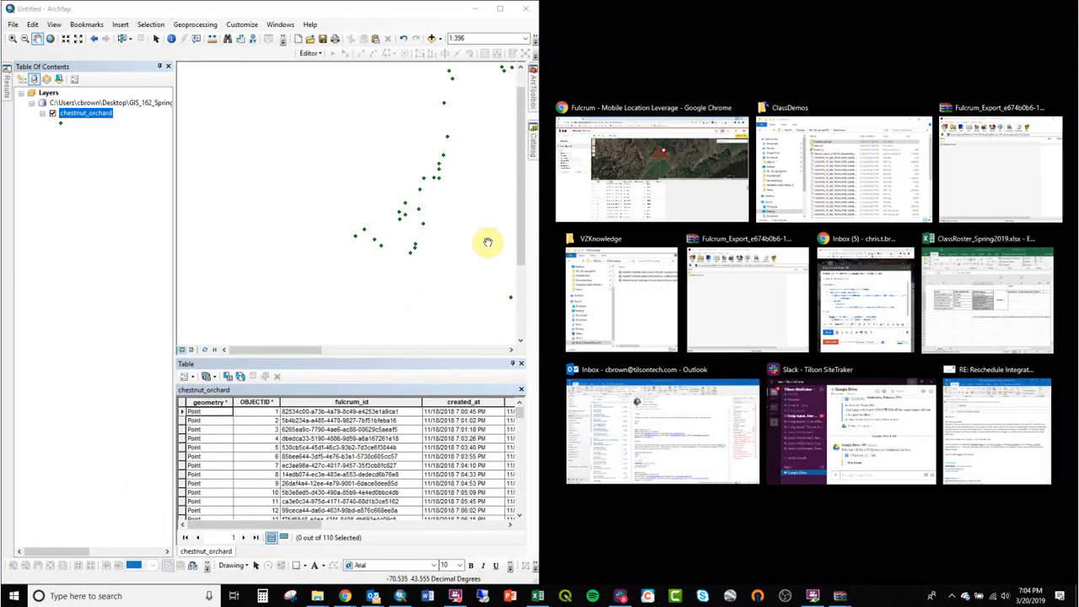
pyautogui.click(615, 178)
# Step: Compare the created_by and updated_by values of table records against Fulcrum's Updated By column
pyautogui.scroll(-4, 375, 482)
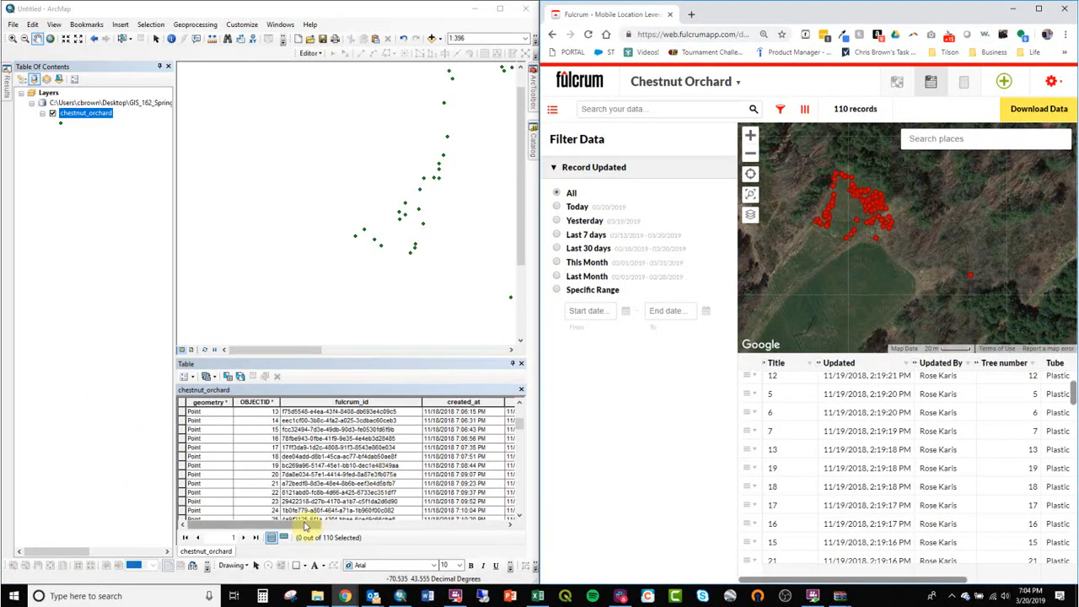
pyautogui.click(387, 438)
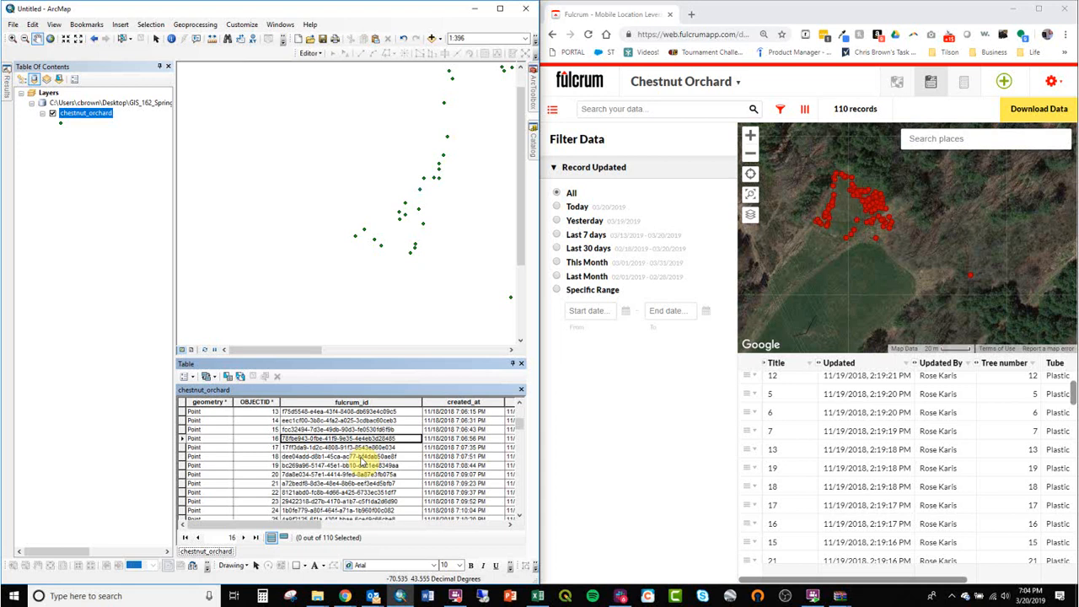
pyautogui.moveTo(295, 525); pyautogui.dragTo(378, 522)
pyautogui.click(291, 420)
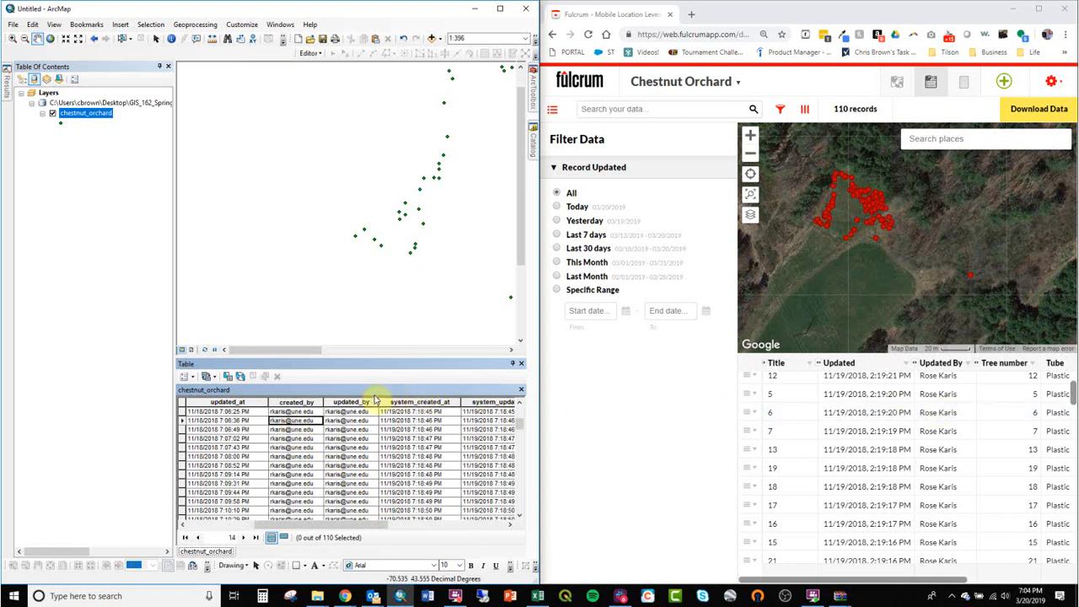
pyautogui.click(302, 401)
pyautogui.click(349, 401)
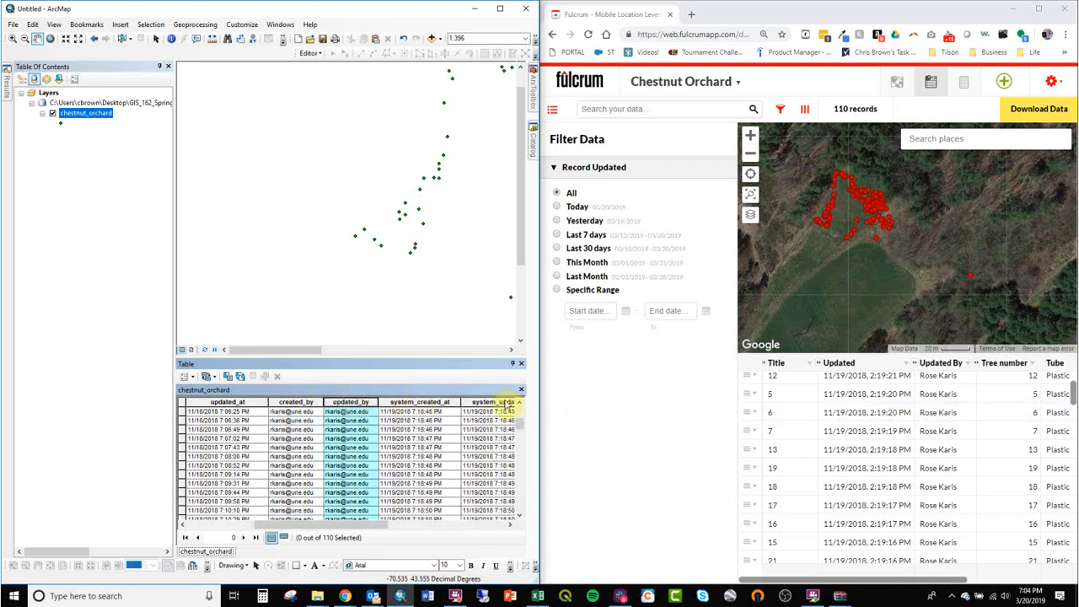
pyautogui.click(945, 367)
pyautogui.click(922, 369)
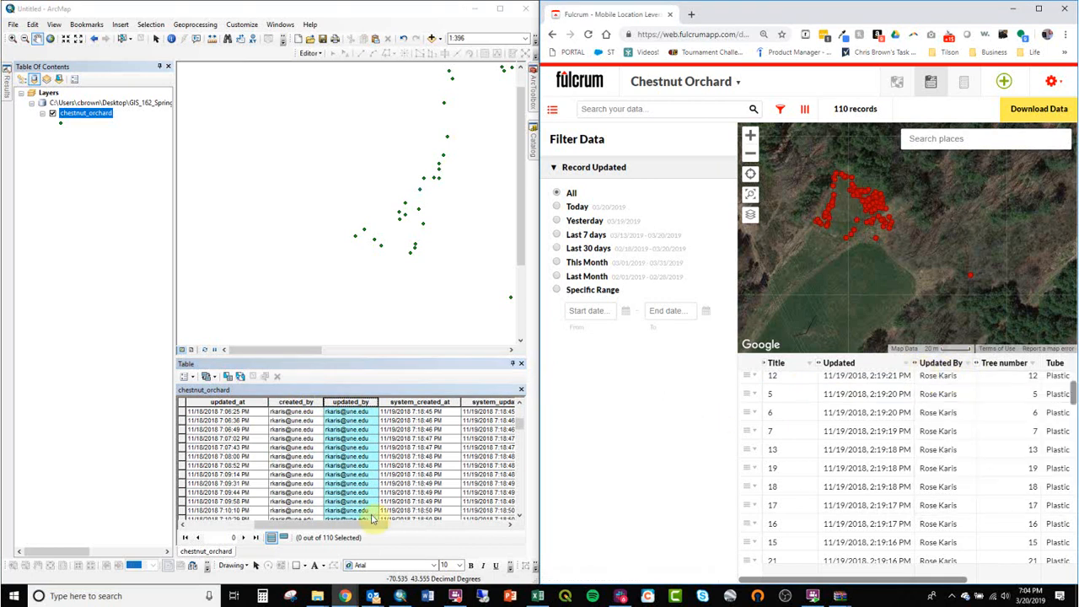
# Step: Check tree 69's tree_number, tube and tube_other values, scroll to the end, and maximize ArcMap
pyautogui.moveTo(358, 523); pyautogui.dragTo(435, 518)
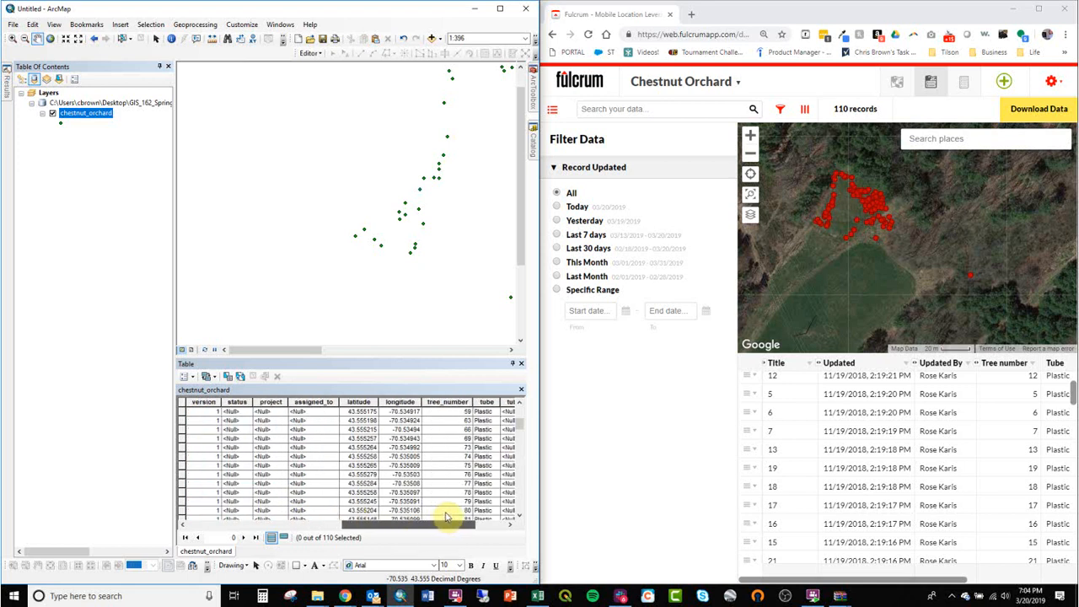
pyautogui.moveTo(450, 516); pyautogui.dragTo(478, 512)
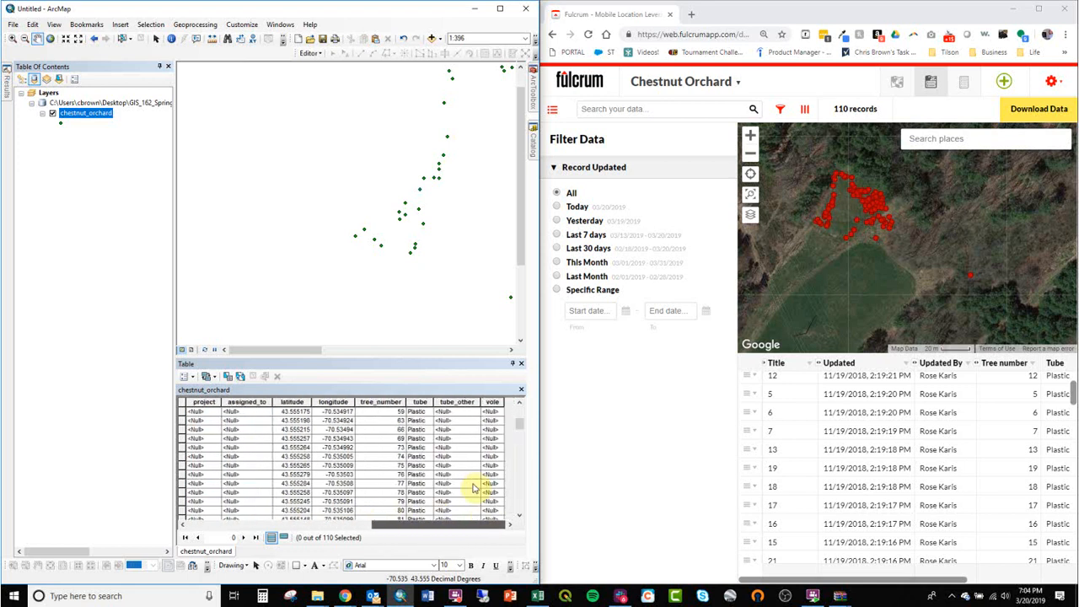
pyautogui.moveTo(380, 401); pyautogui.dragTo(456, 401)
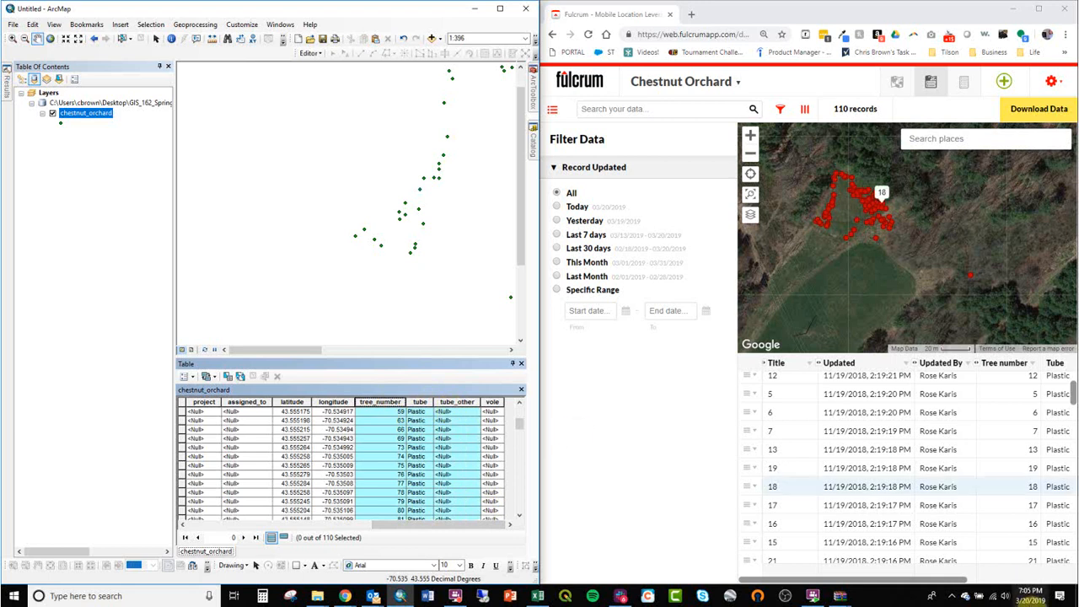
pyautogui.moveTo(949, 580); pyautogui.dragTo(1018, 573)
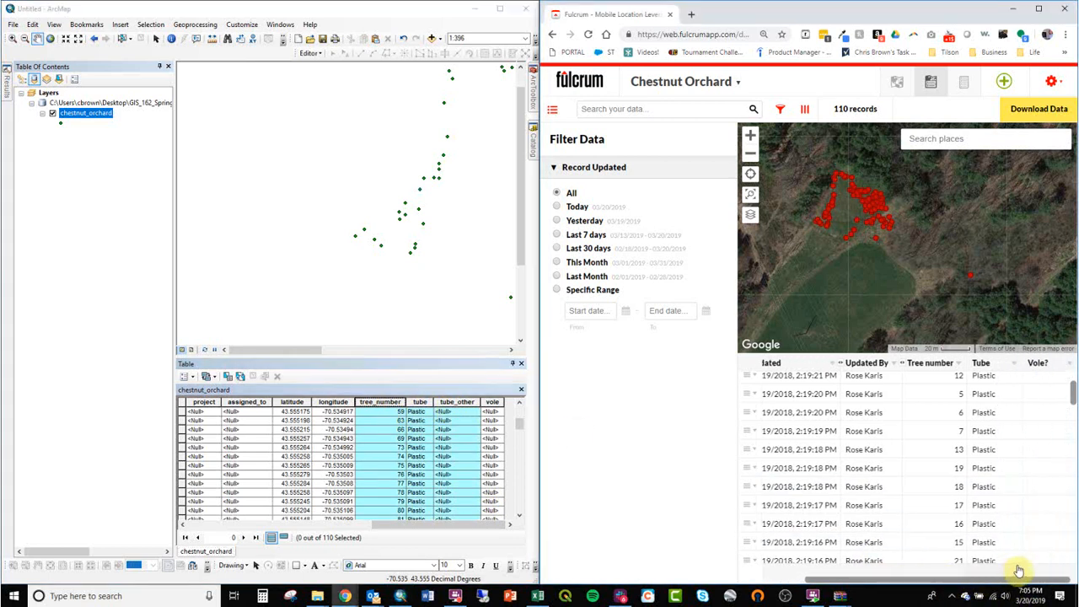
pyautogui.click(394, 451)
pyautogui.click(417, 440)
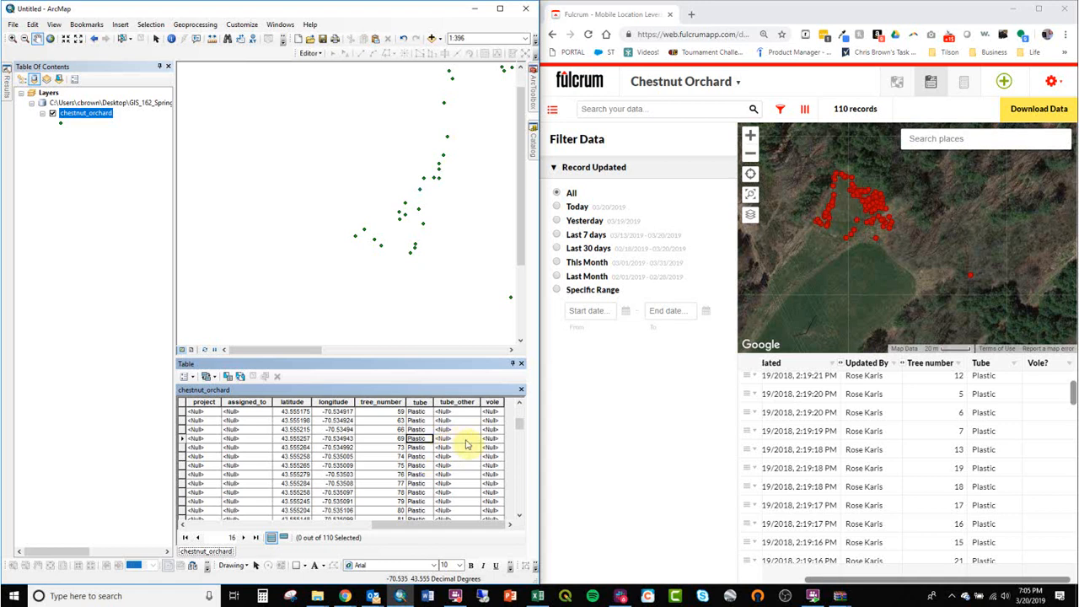
pyautogui.click(462, 440)
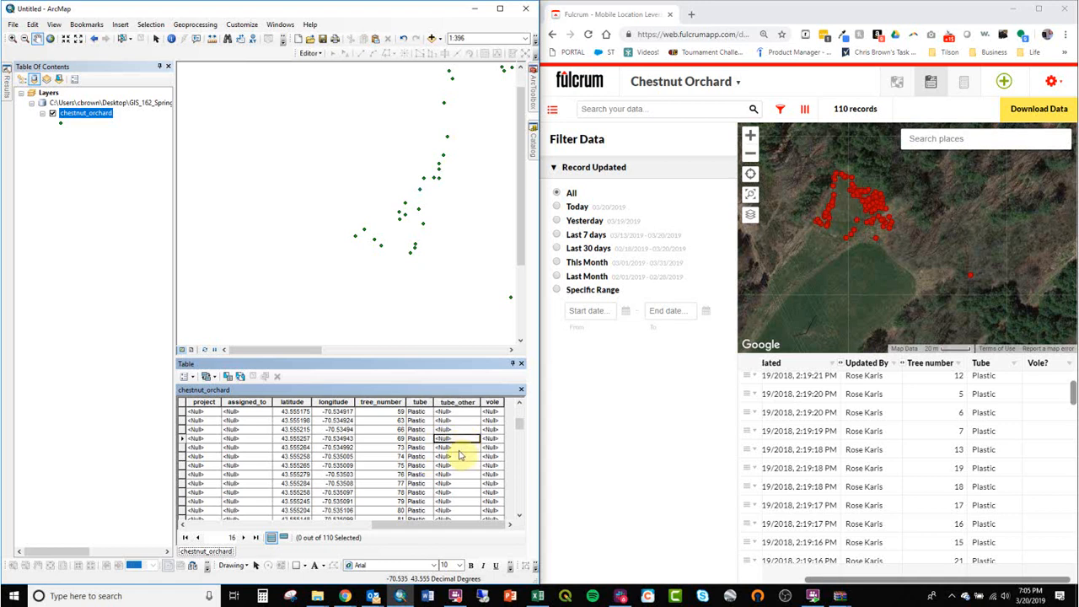
pyautogui.scroll(-10, 466, 457)
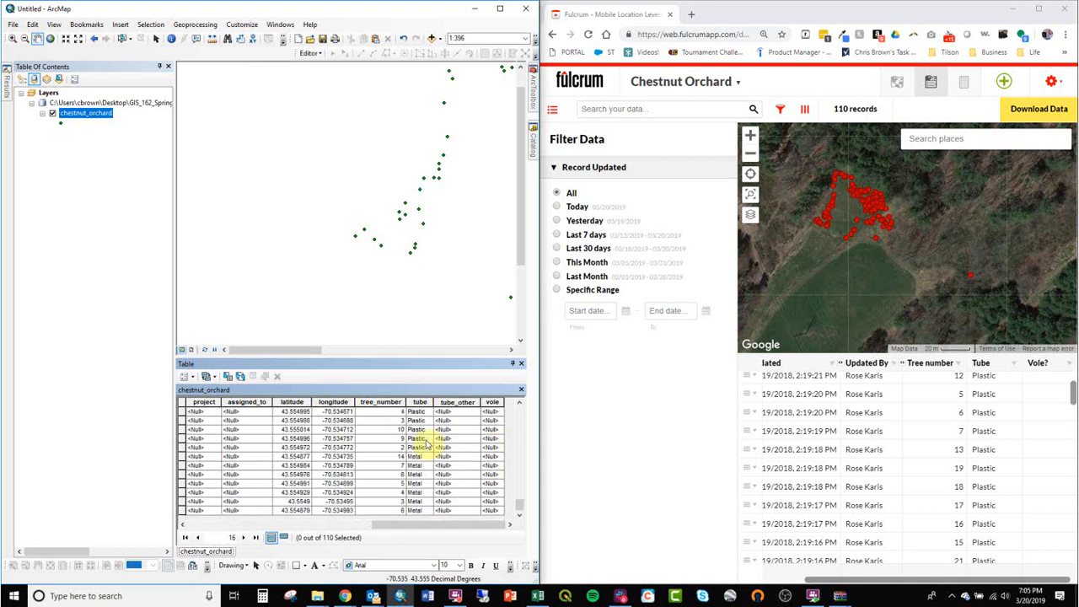
pyautogui.click(500, 10)
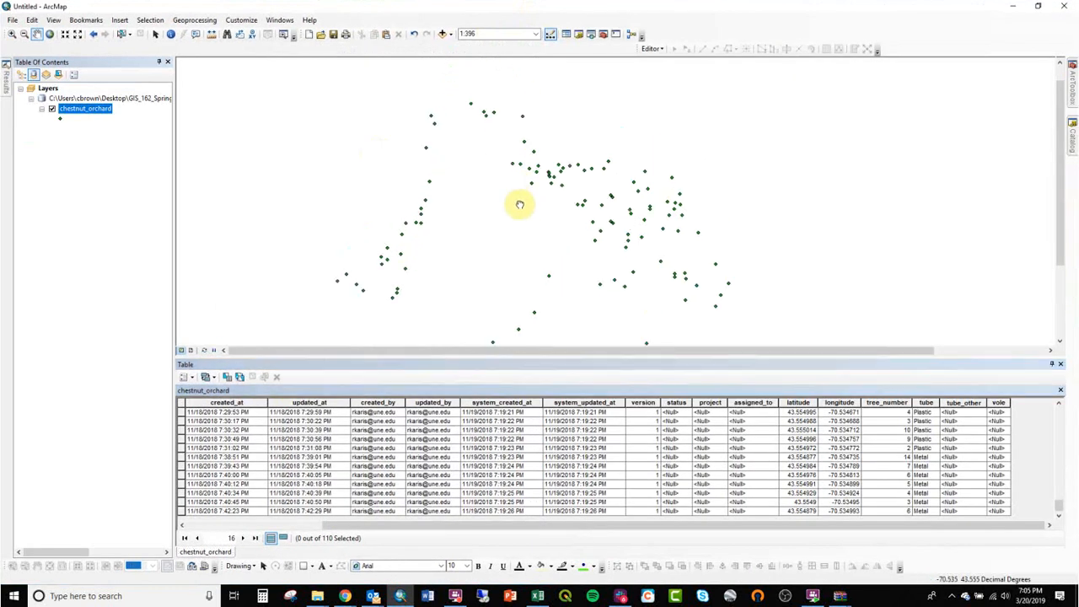
# Step: Turn on labels for the chestnut_orchard layer, keeping fulcrum_id as the label field
pyautogui.rightClick(89, 109)
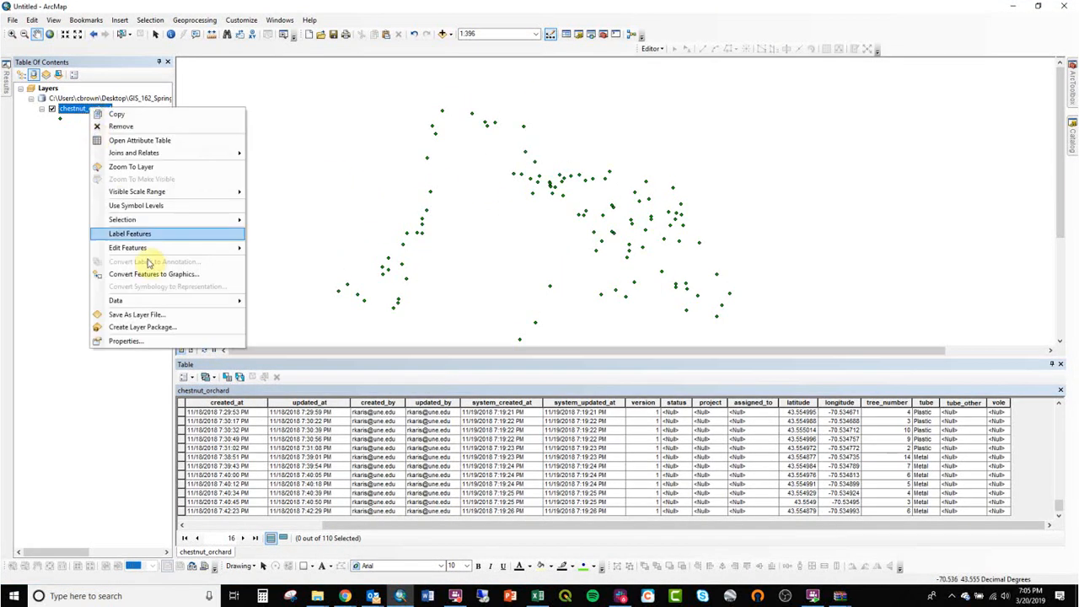
pyautogui.click(175, 346)
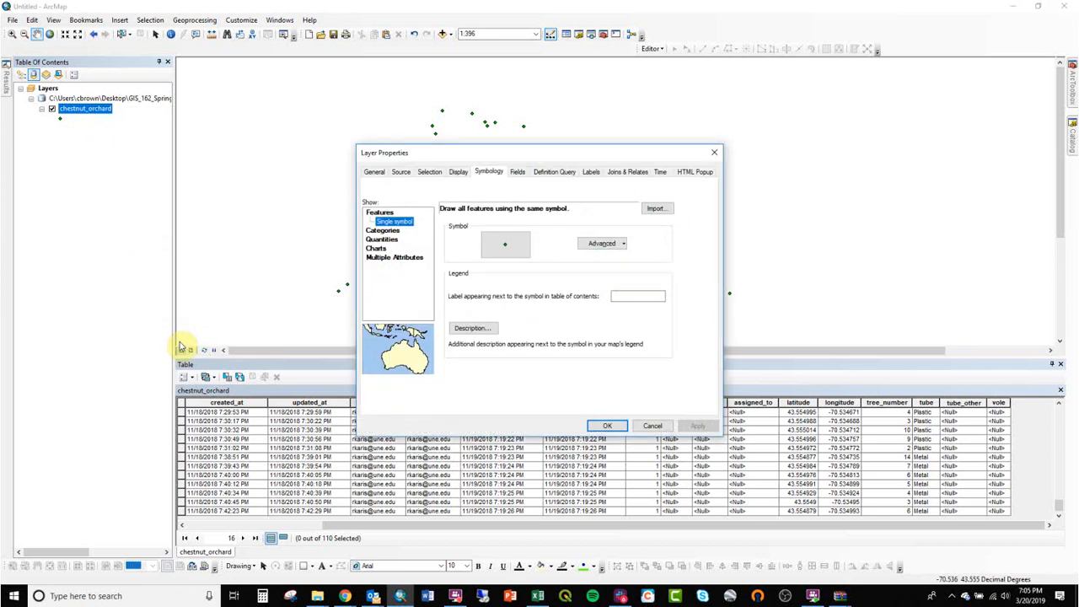
pyautogui.click(591, 172)
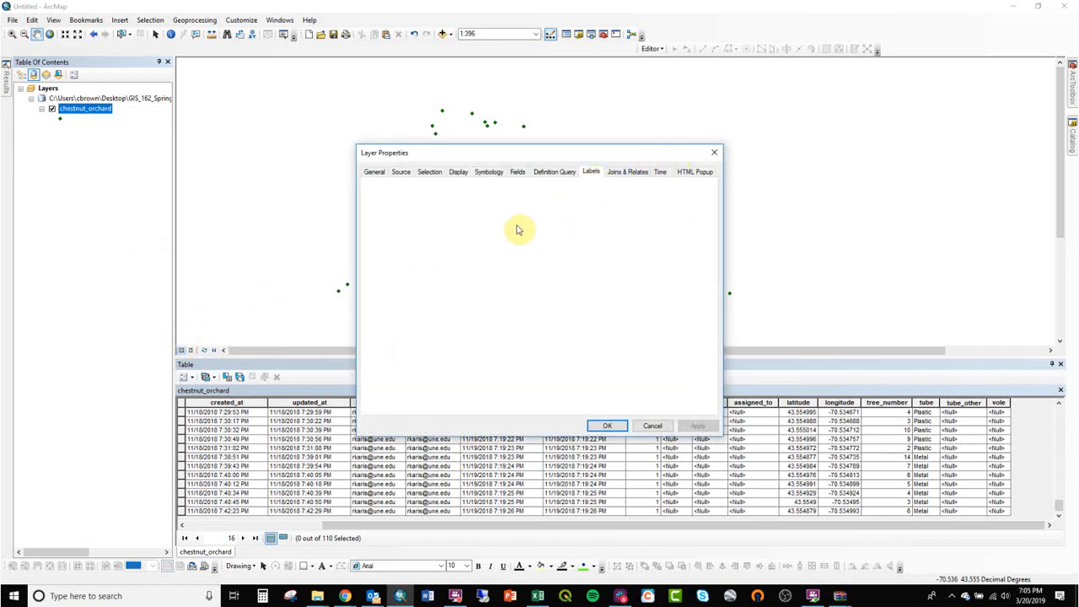
pyautogui.click(487, 263)
pyautogui.click(372, 188)
pyautogui.click(403, 189)
# Step: Open the label symbol's advanced text background properties and set a callout fill symbol
pyautogui.click(593, 289)
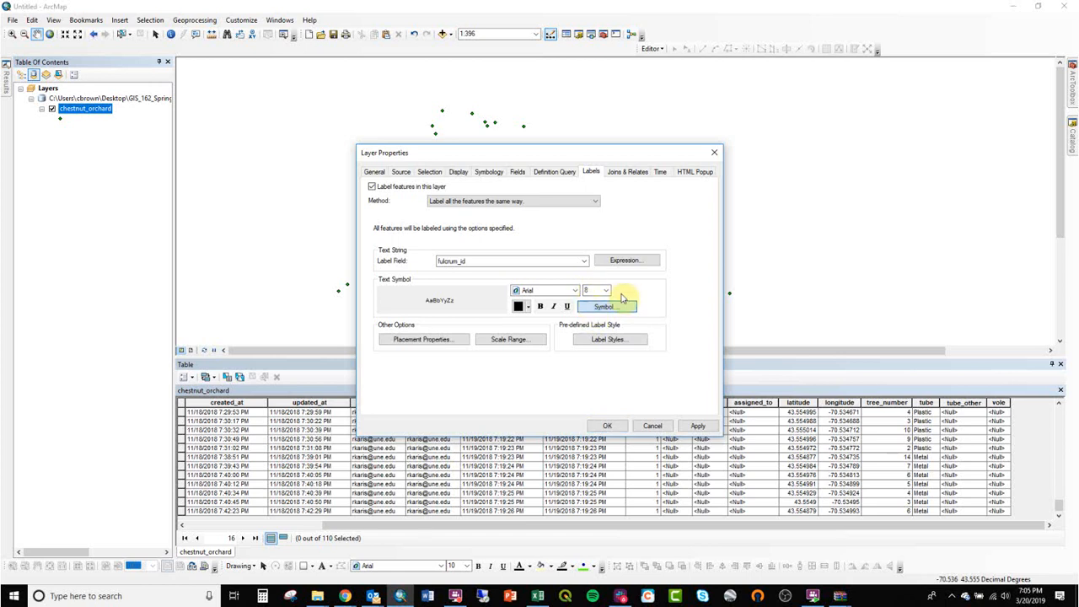
pyautogui.click(604, 307)
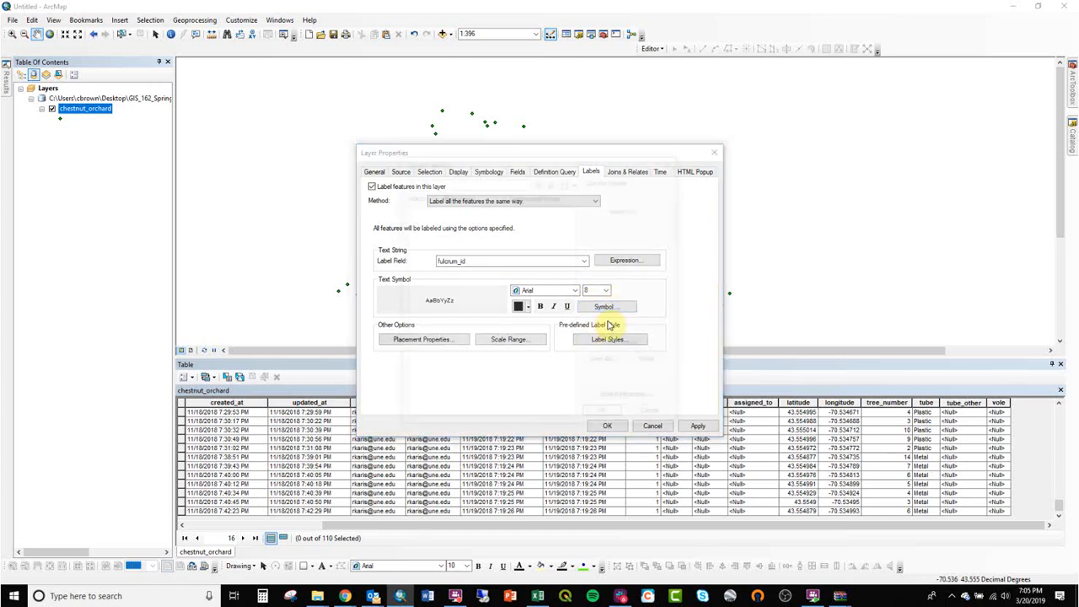
pyautogui.click(633, 347)
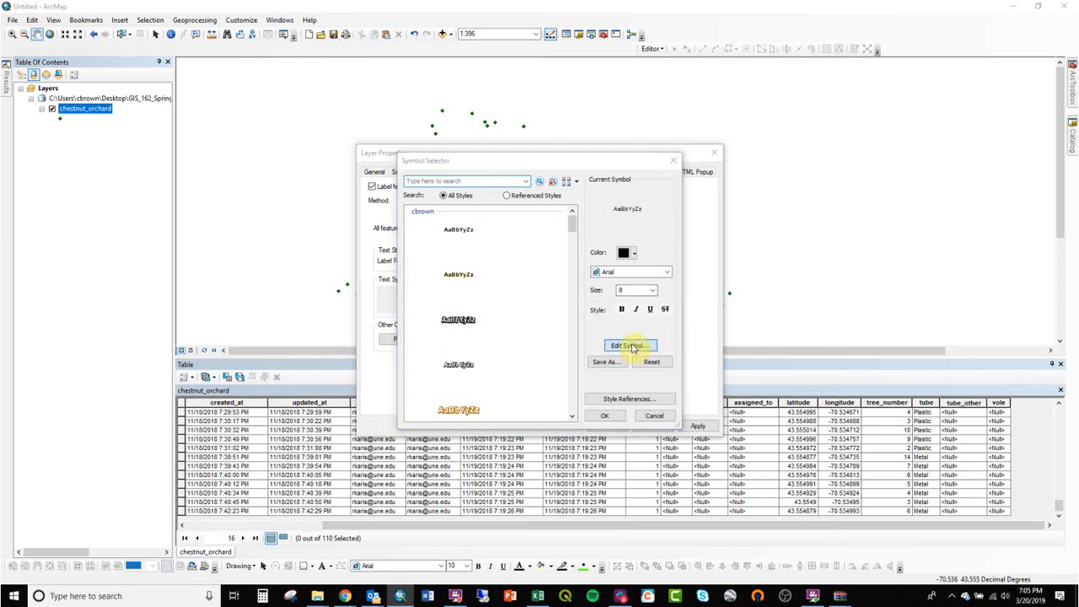
pyautogui.click(592, 213)
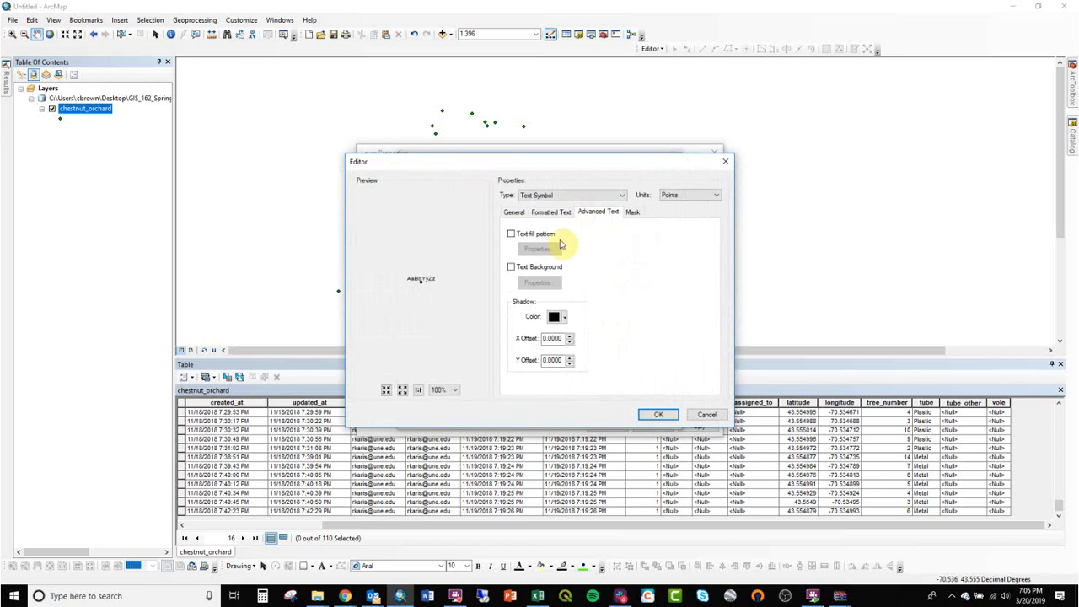
pyautogui.click(538, 283)
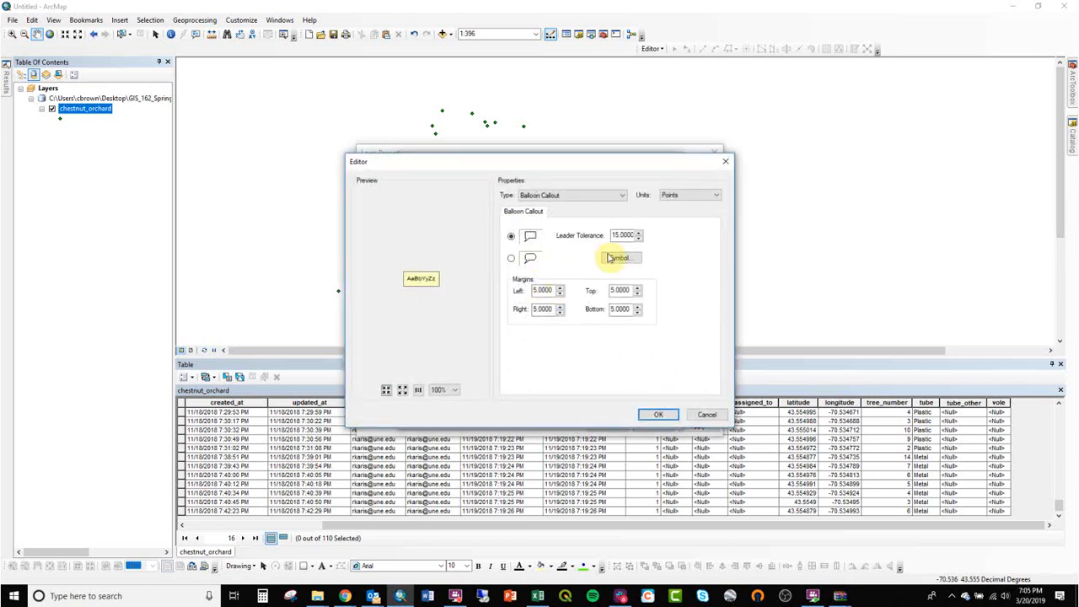
pyautogui.click(617, 258)
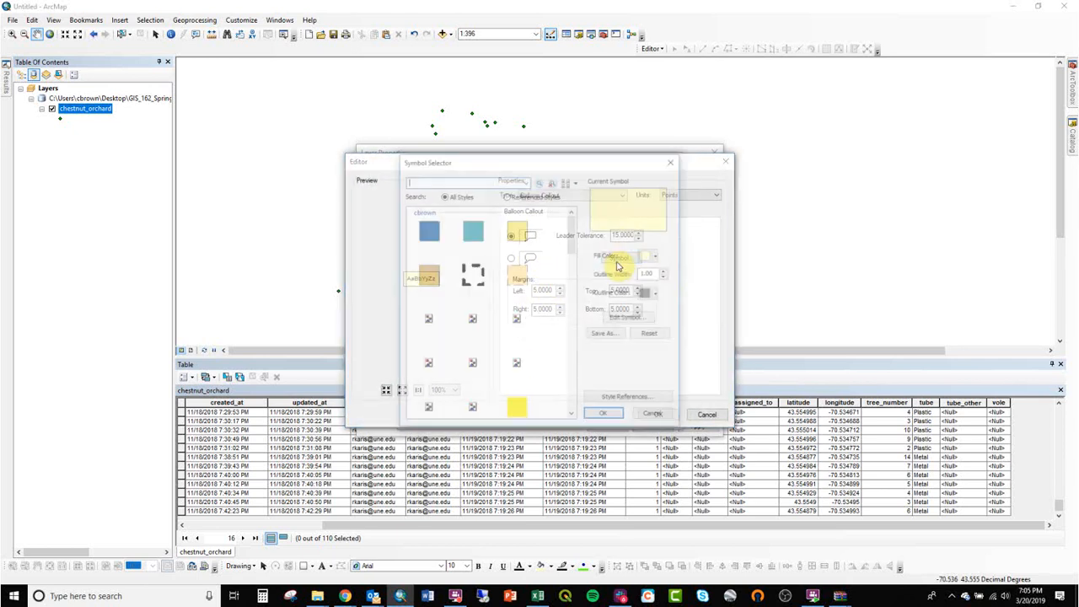
pyautogui.click(672, 162)
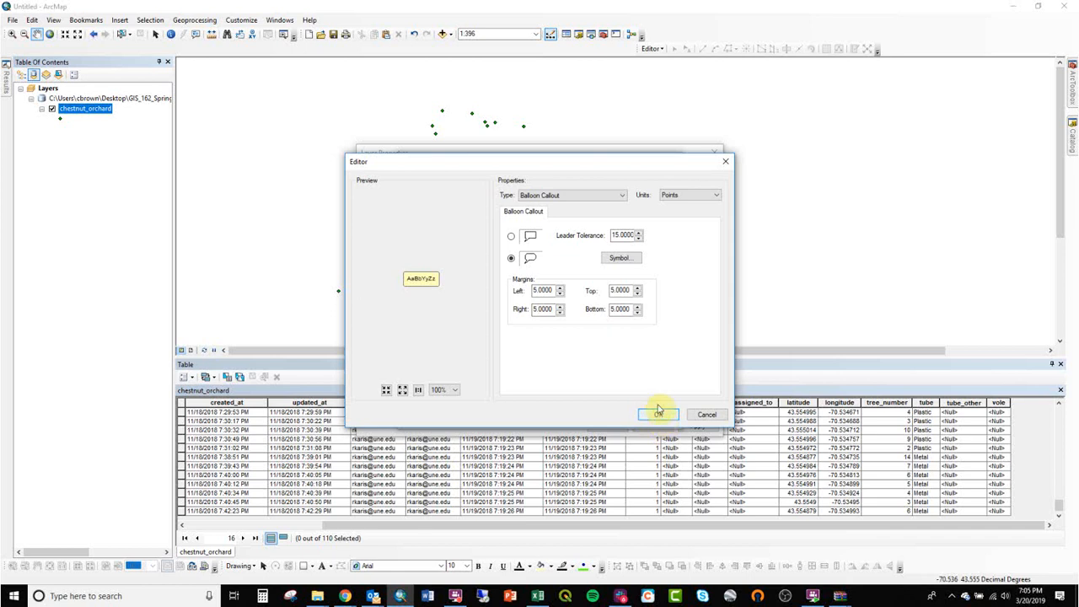
# Step: Use a yellow circle marker text background scaled to fit the text, and confirm the symbol edits
pyautogui.click(593, 195)
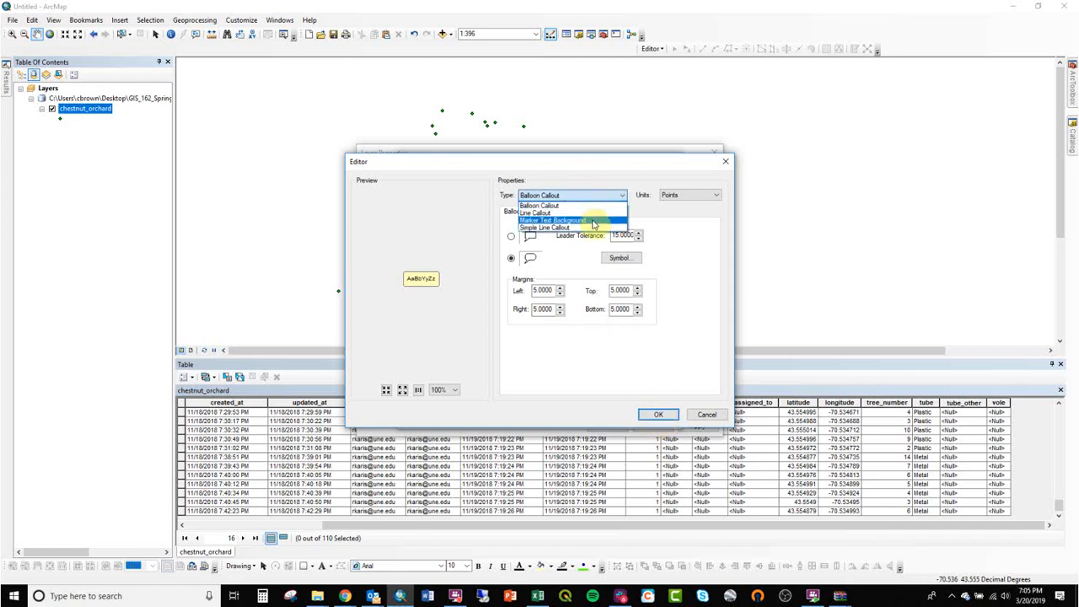
pyautogui.click(594, 221)
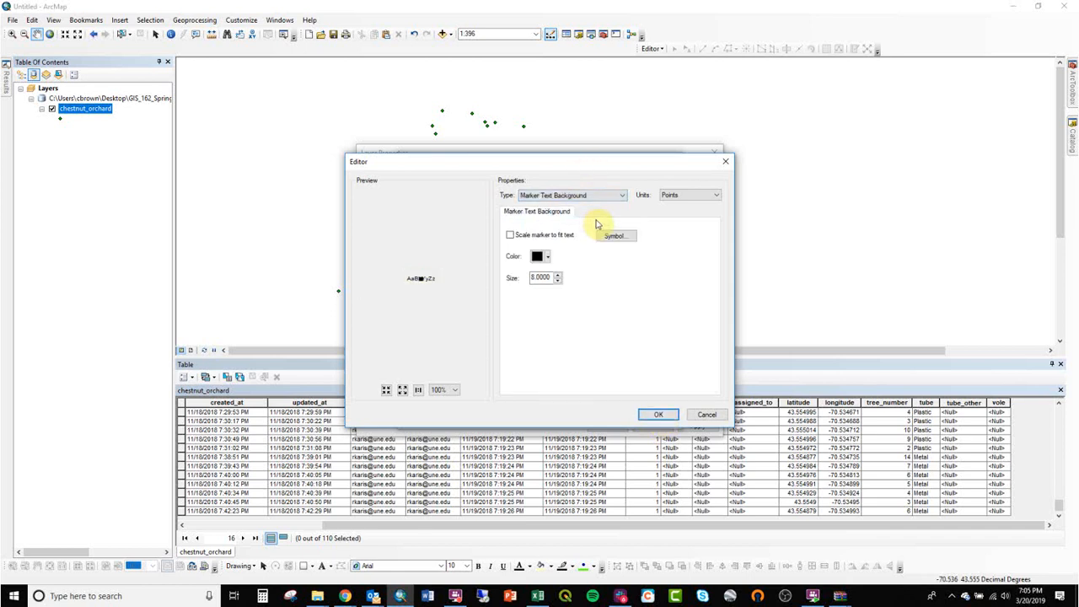
pyautogui.click(543, 258)
pyautogui.click(614, 235)
pyautogui.click(615, 235)
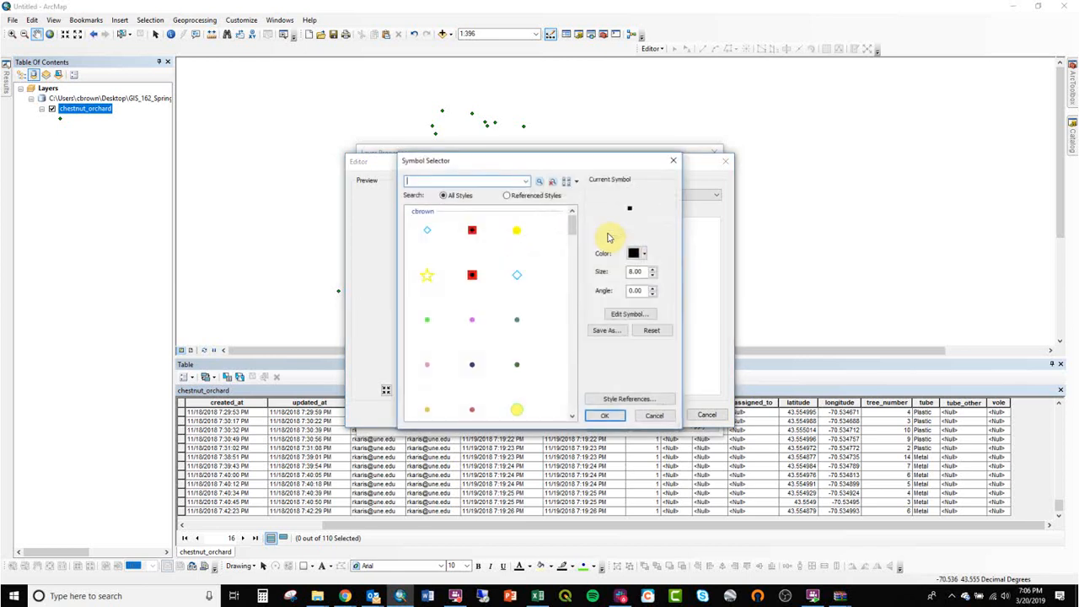
pyautogui.click(473, 364)
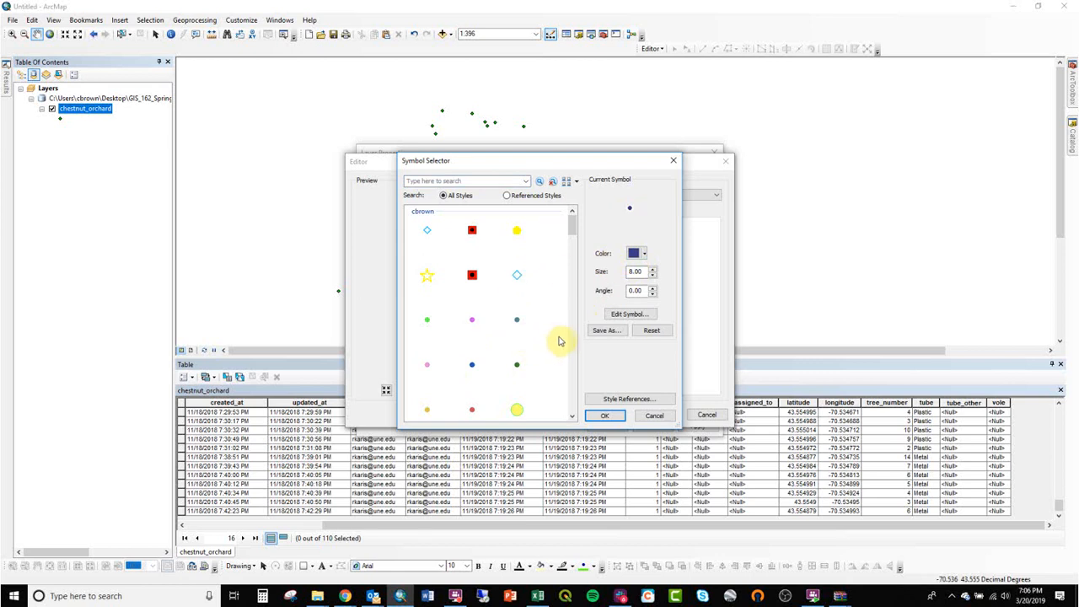
pyautogui.click(517, 411)
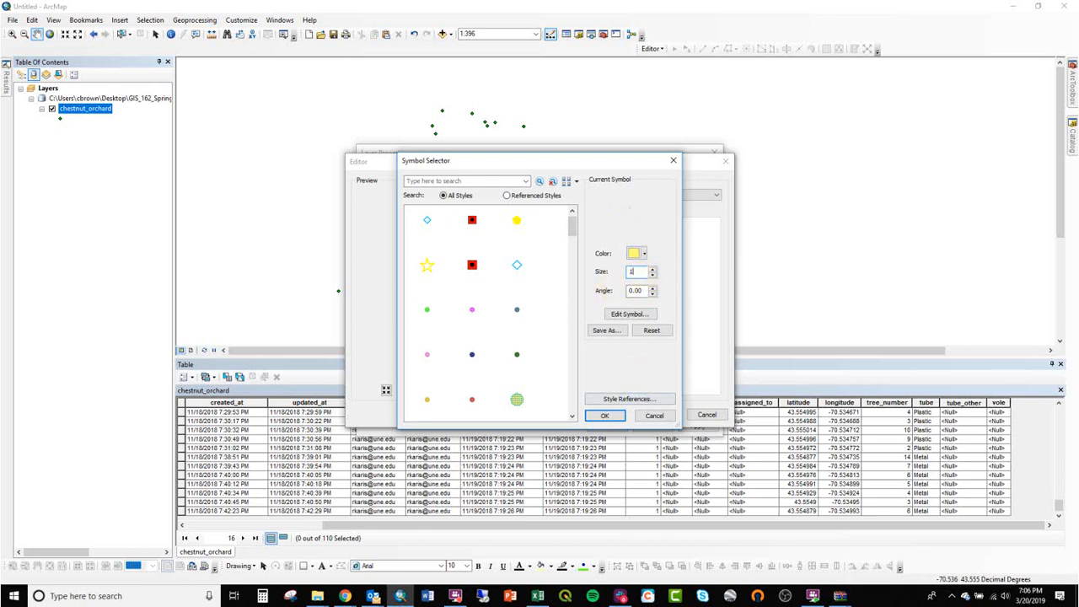
pyautogui.click(607, 416)
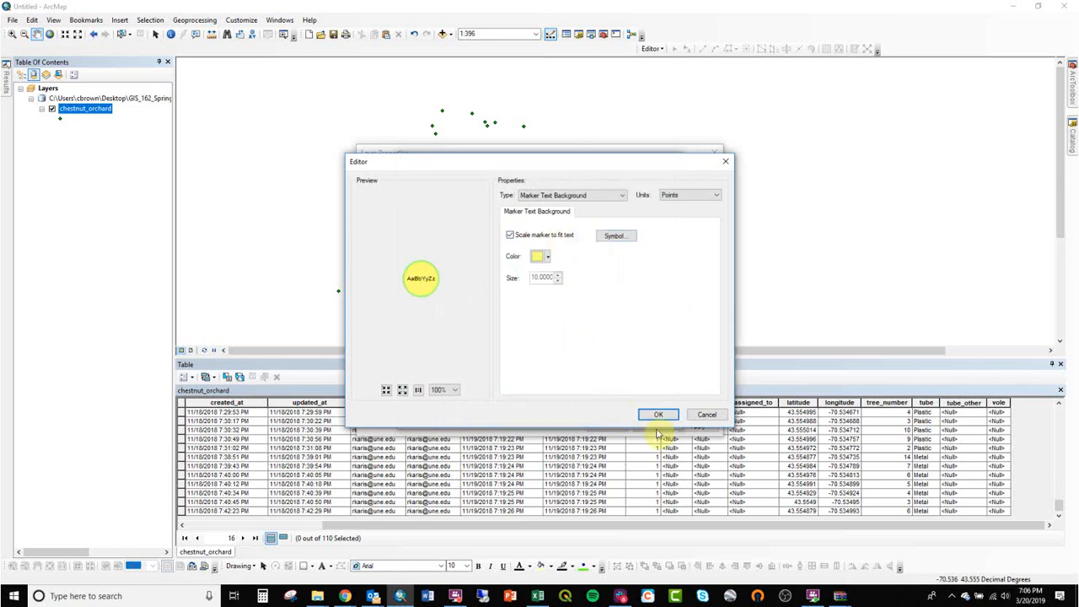
pyautogui.click(658, 415)
pyautogui.click(634, 414)
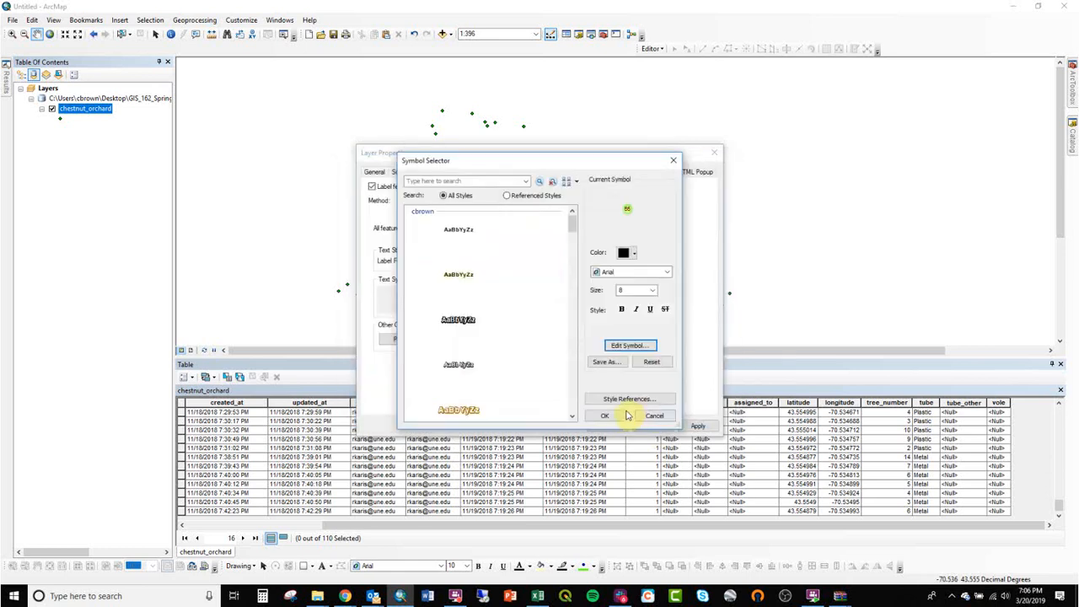
# Step: Set the label text size to 6, save the yellow circle label style, and apply it
pyautogui.doubleClick(628, 290)
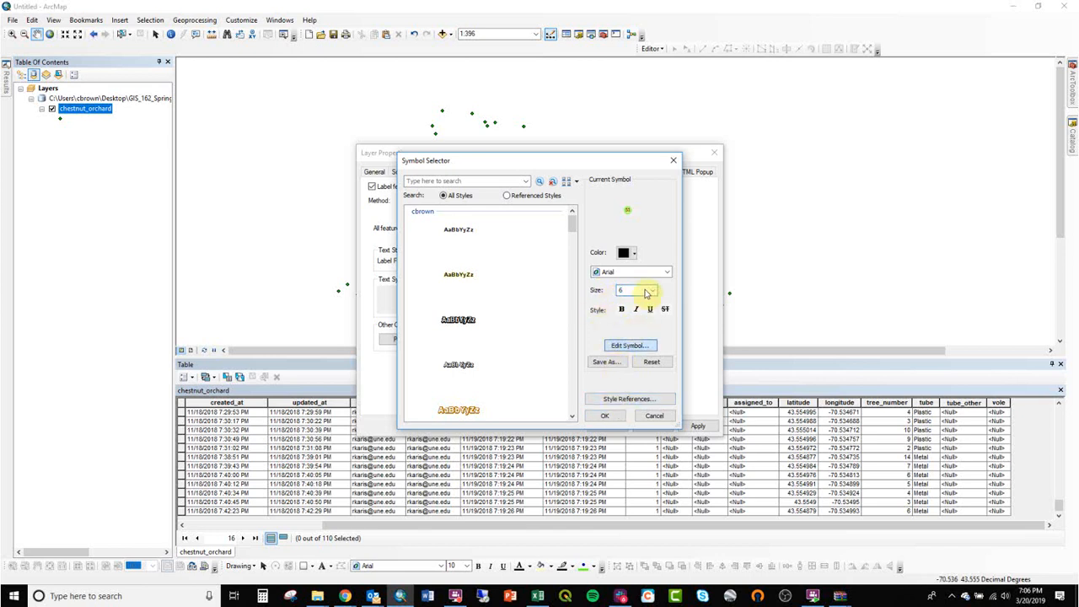
pyautogui.click(726, 162)
pyautogui.click(614, 366)
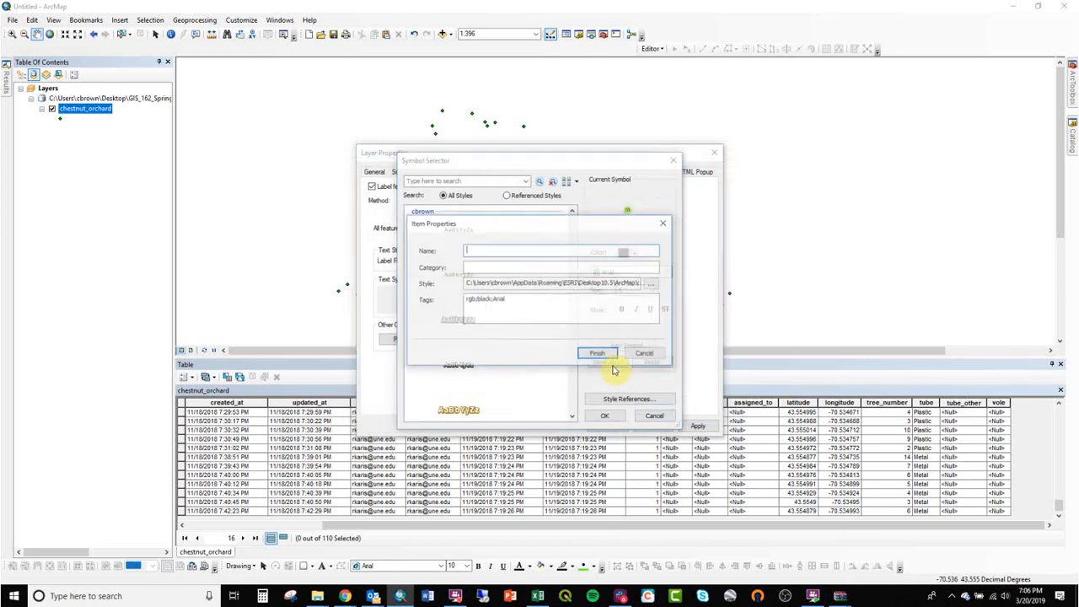
pyautogui.click(597, 352)
pyautogui.click(604, 415)
pyautogui.click(605, 425)
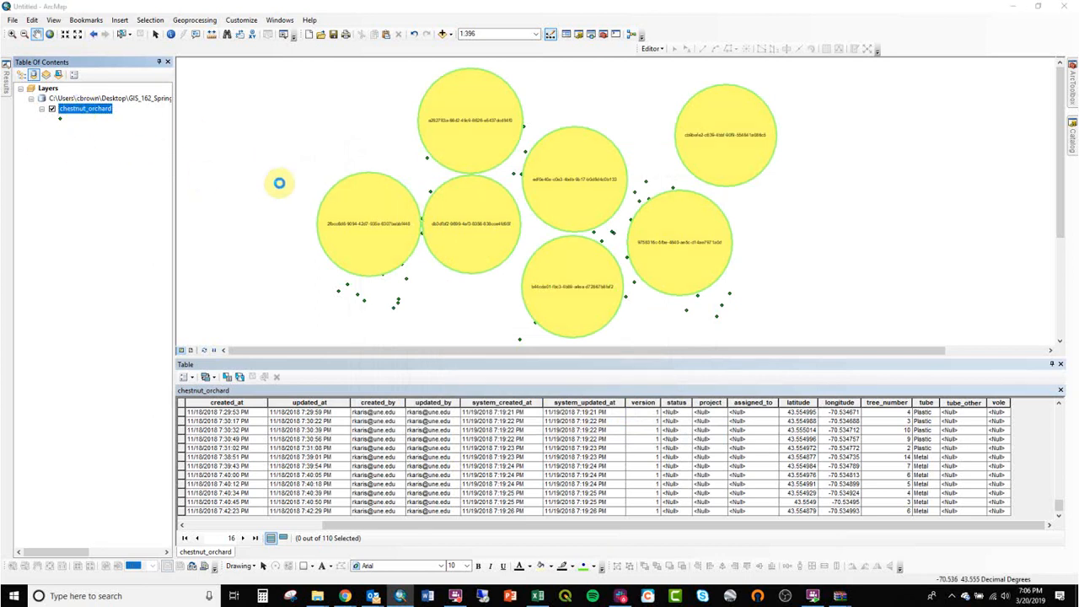
# Step: Change the label field from fulcrum_id to tree_number and apply
pyautogui.click(498, 281)
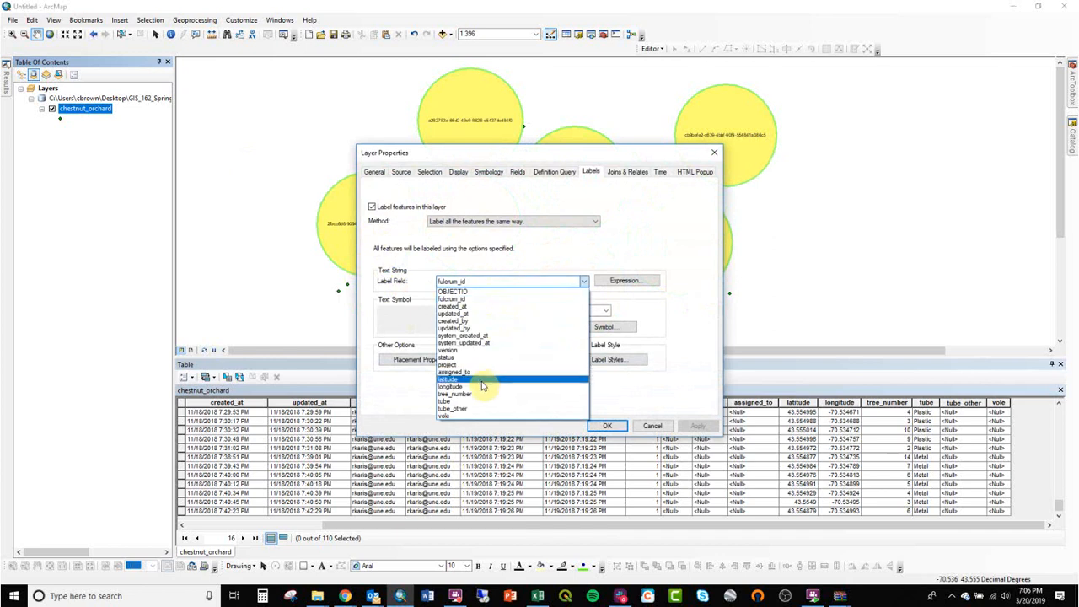
pyautogui.click(474, 398)
pyautogui.click(605, 426)
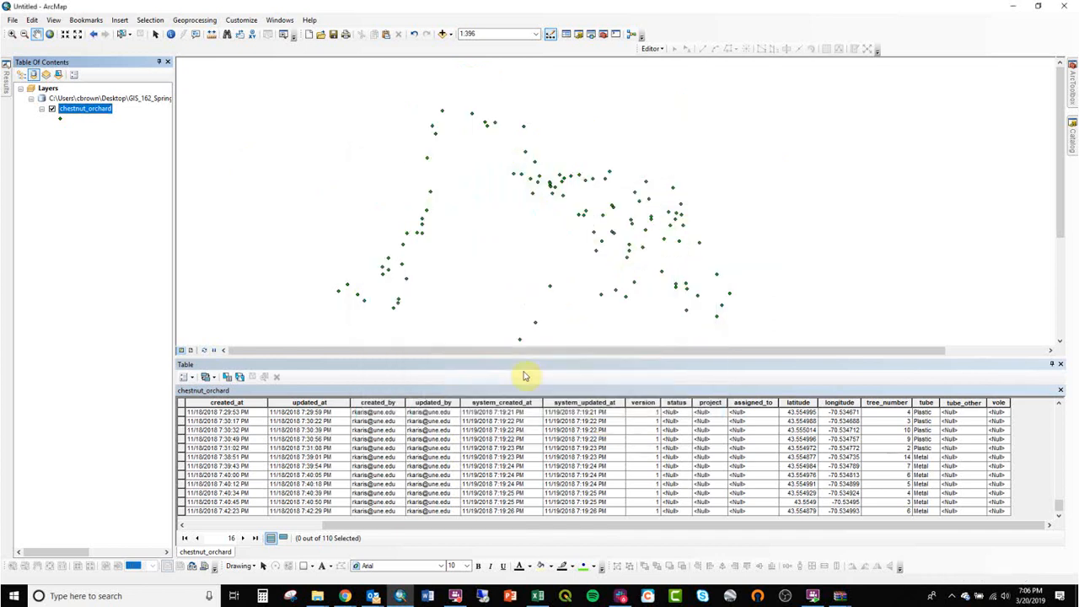
# Step: Zoom in on the labelled points, enable the Maplex Label Engine, and reopen chestnut_orchard properties
pyautogui.click(13, 34)
pyautogui.moveTo(423, 104); pyautogui.dragTo(646, 207)
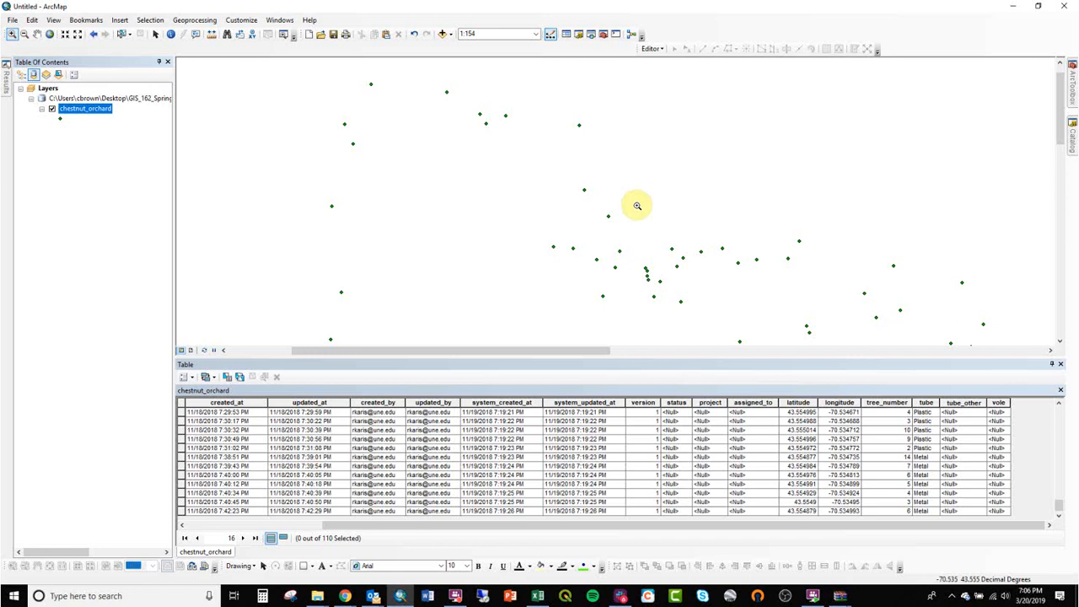
pyautogui.scroll(1, 642, 265)
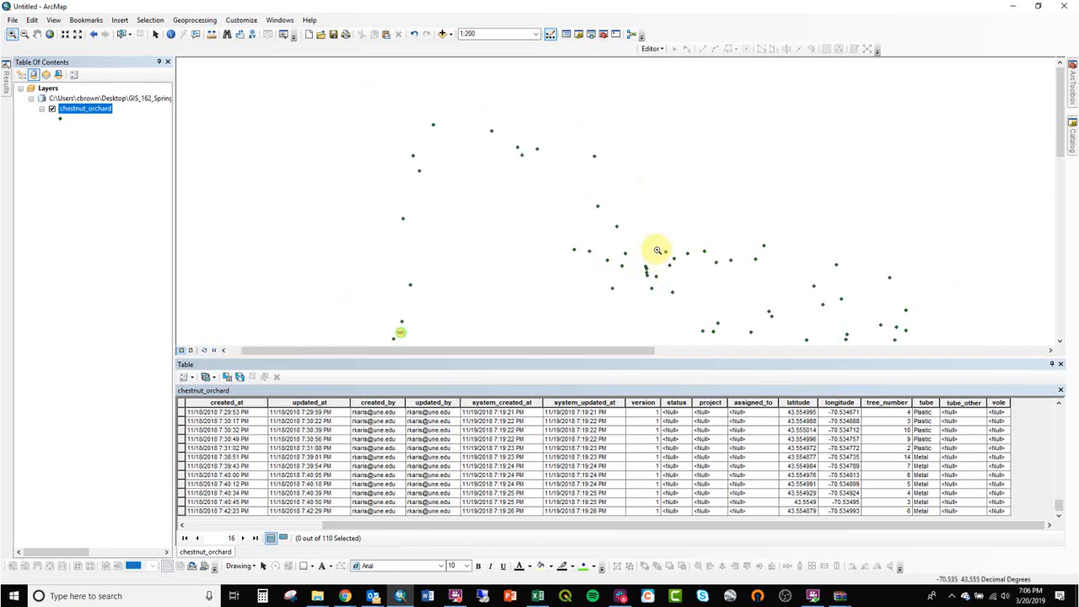
pyautogui.rightClick(679, 23)
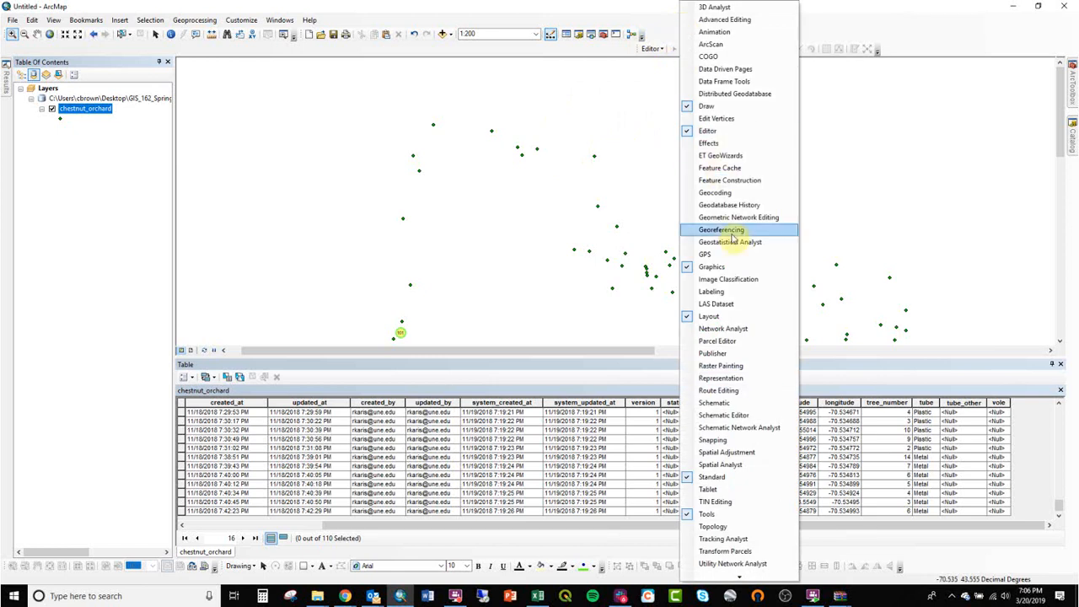
pyautogui.click(739, 292)
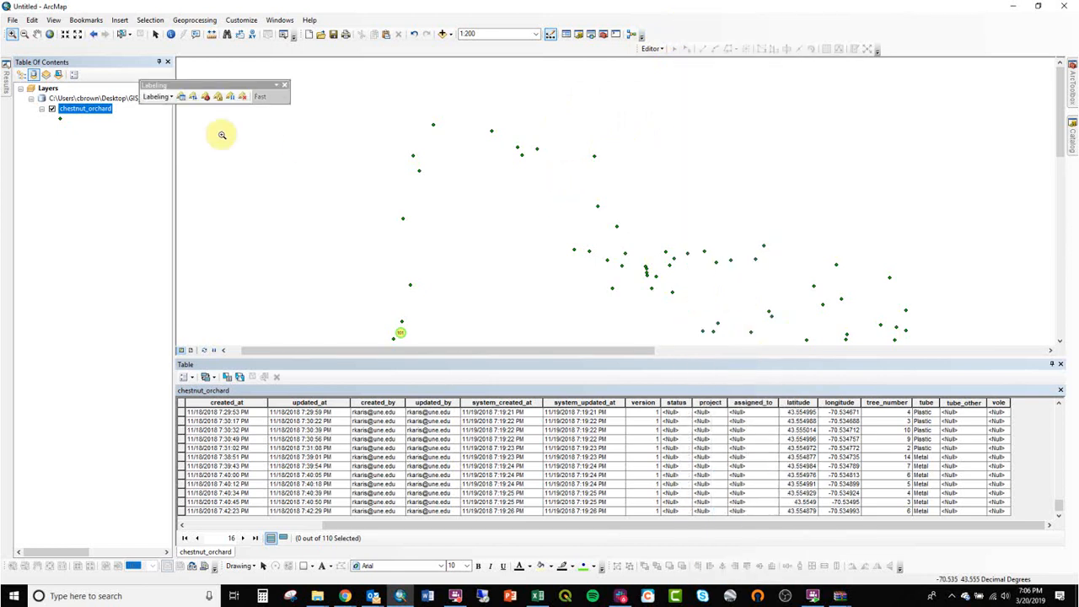
pyautogui.click(161, 101)
pyautogui.click(176, 133)
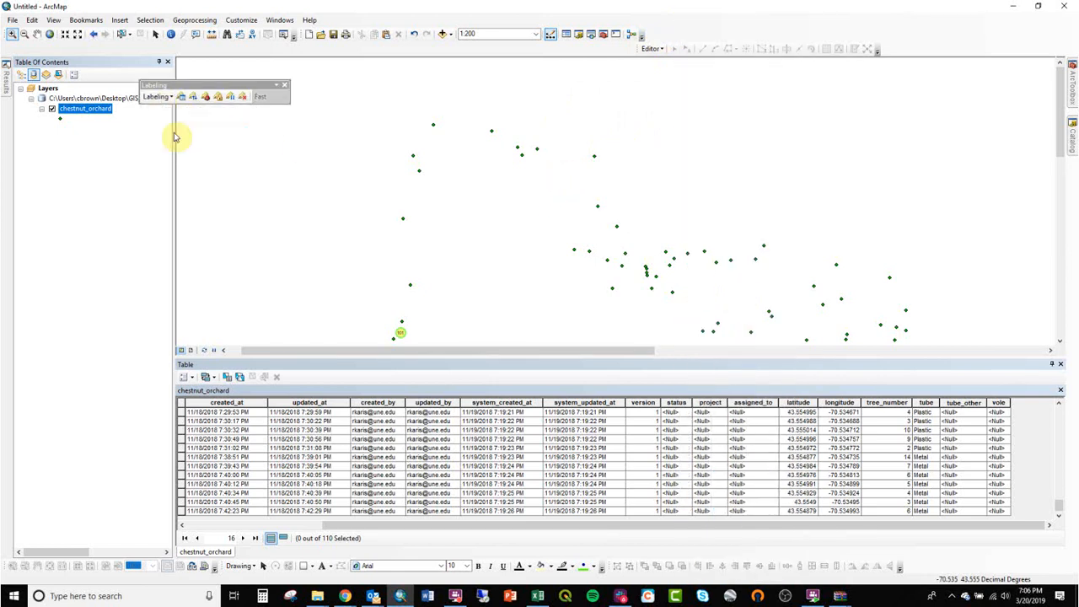
pyautogui.doubleClick(67, 108)
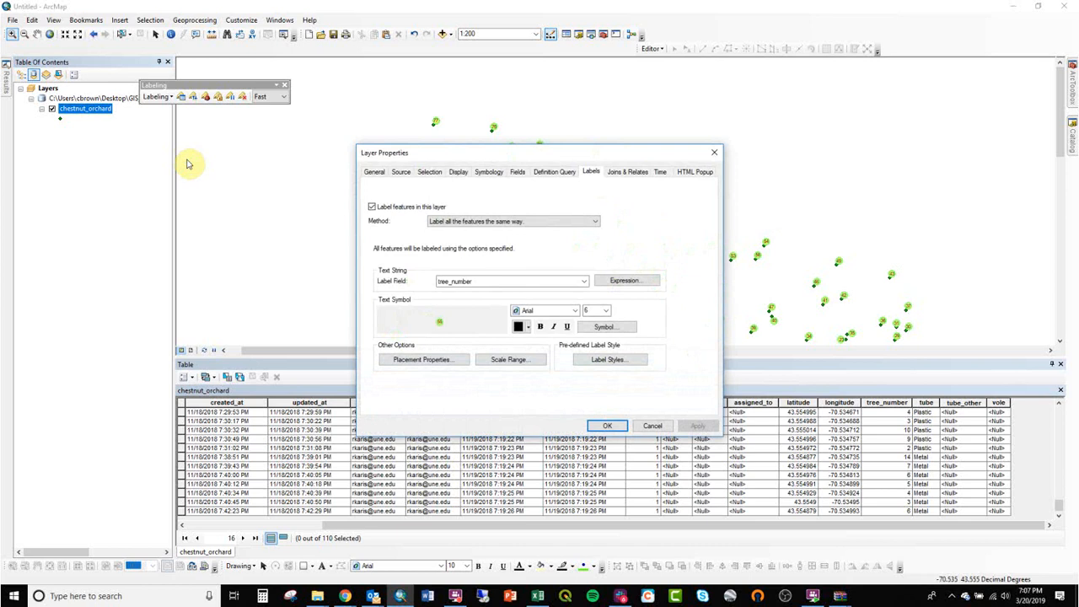
# Step: Set the label placement position to Centered on each point and apply
pyautogui.click(431, 360)
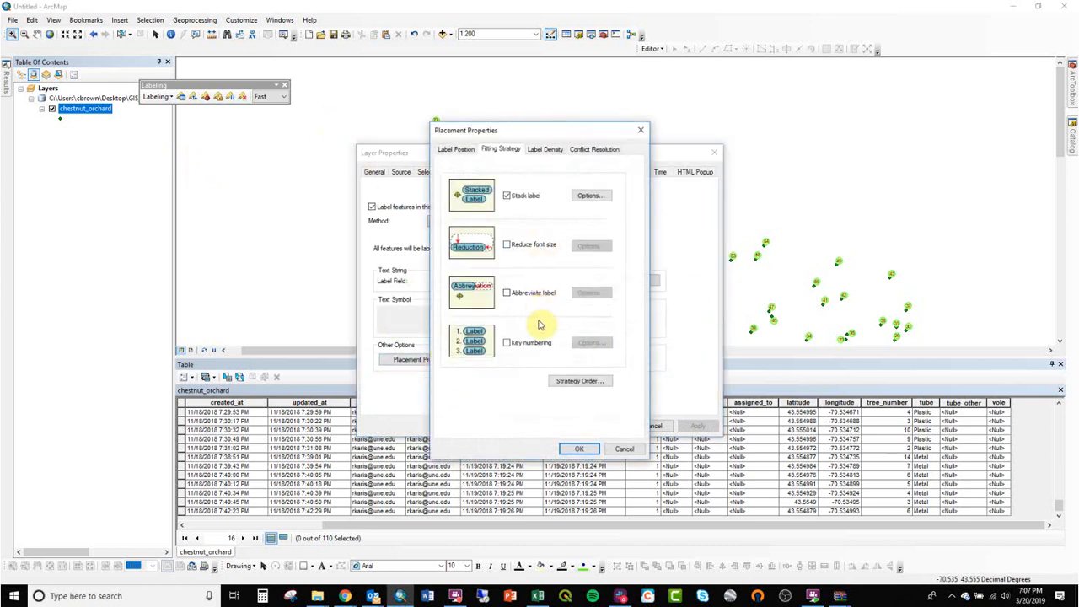
pyautogui.click(467, 150)
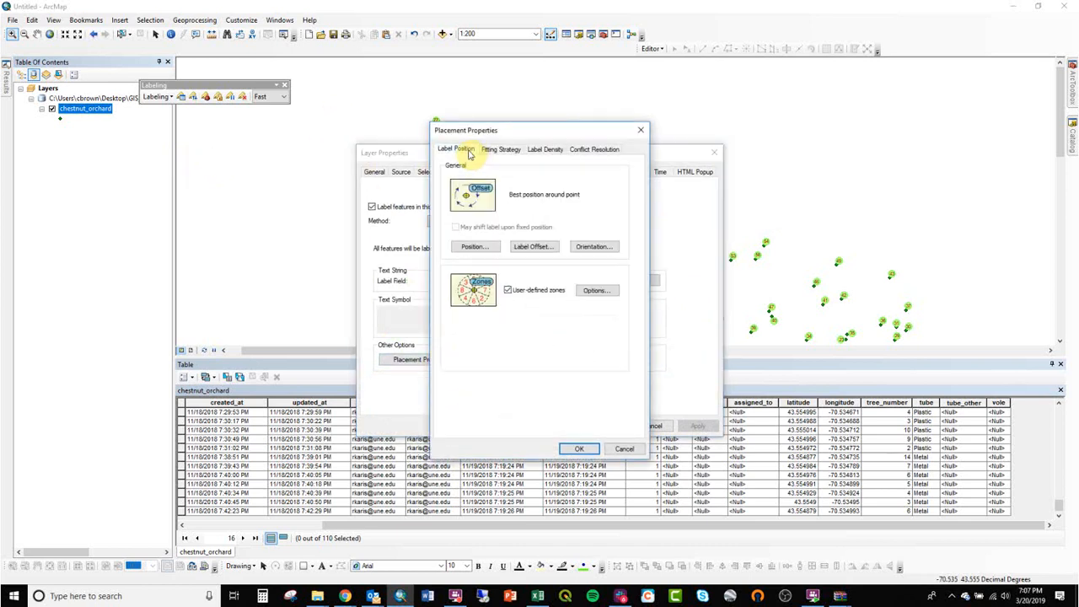
pyautogui.click(493, 247)
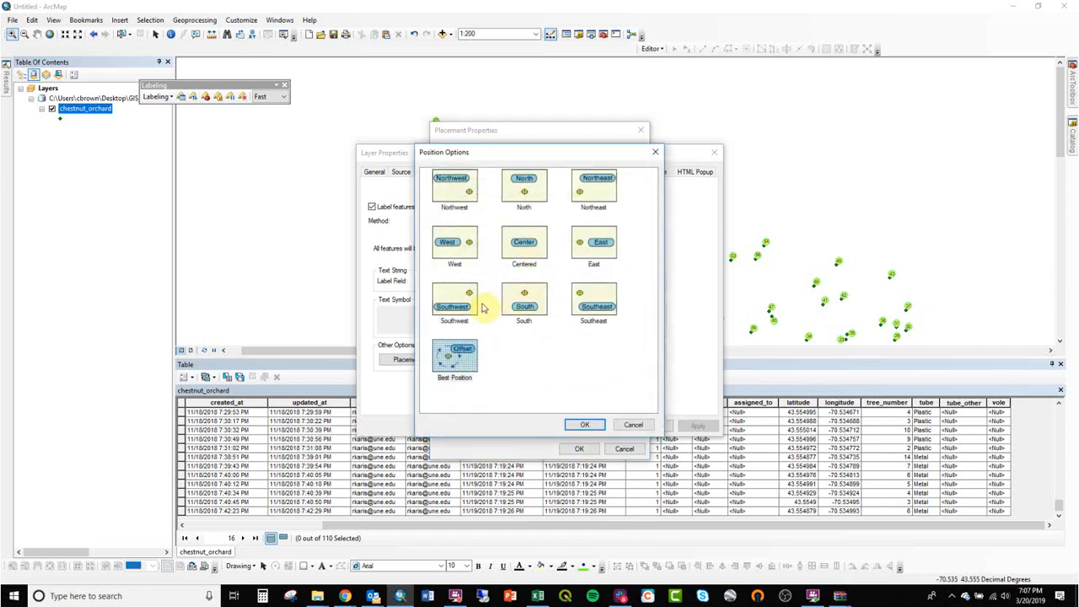
pyautogui.click(539, 239)
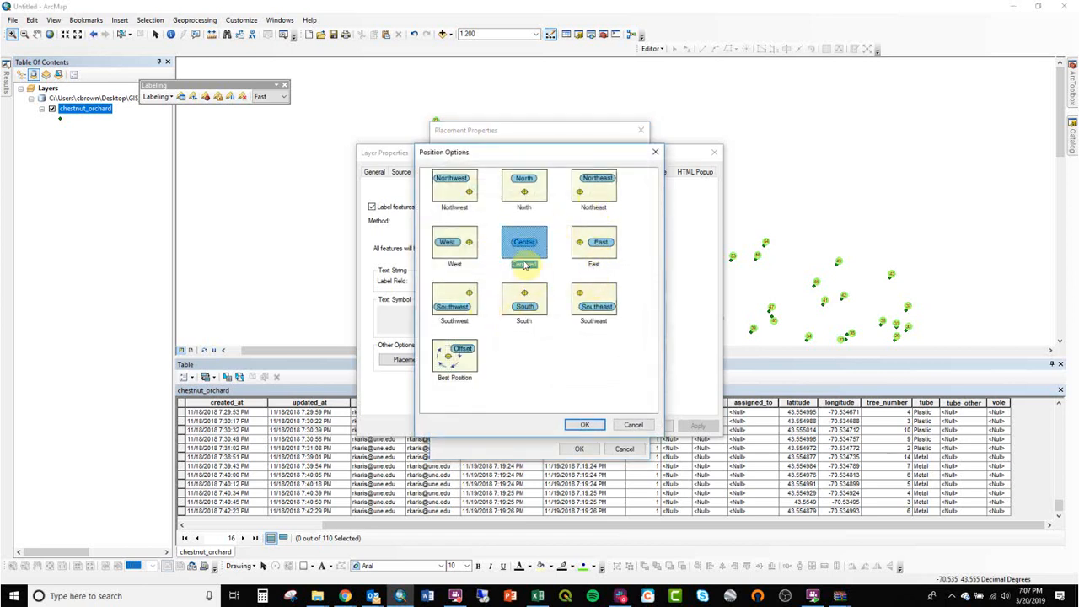
pyautogui.click(585, 424)
pyautogui.click(580, 448)
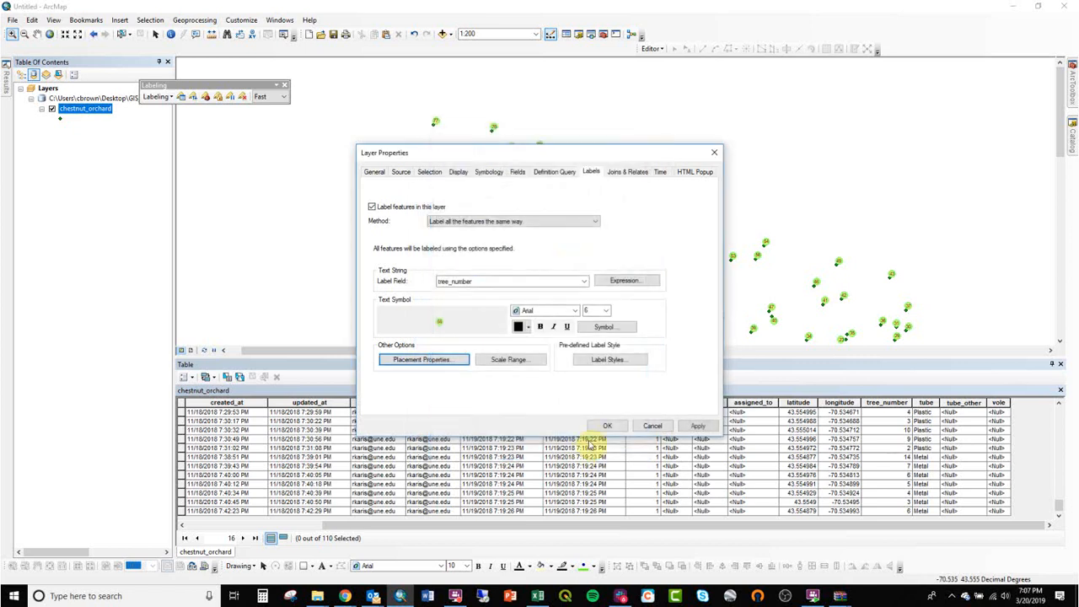
pyautogui.click(605, 426)
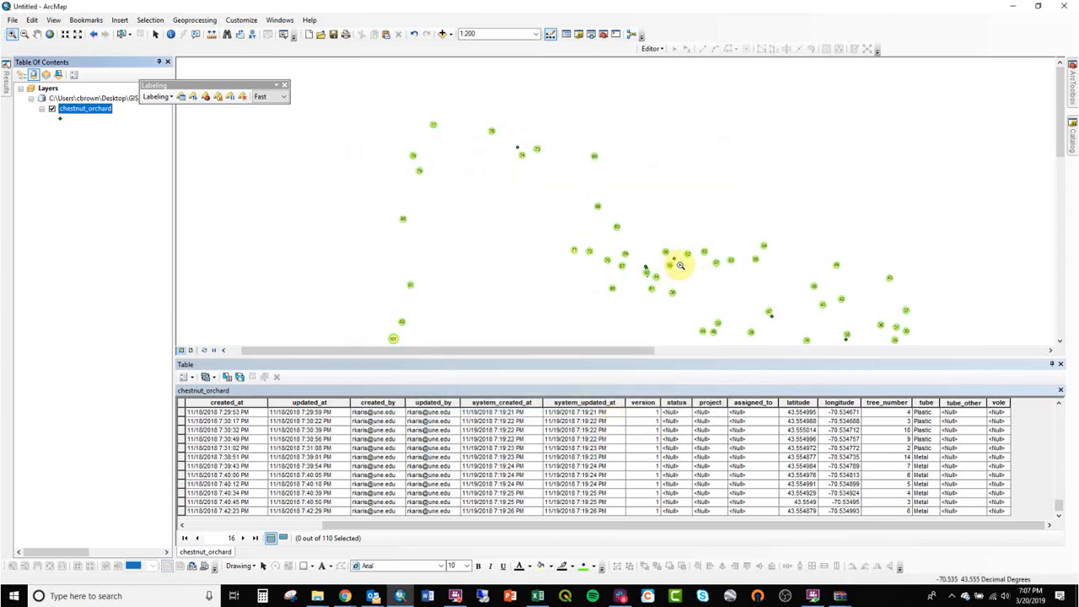
# Step: Zoom into the central cluster, try the tube label field, cancel, and reopen layer properties
pyautogui.moveTo(663, 267); pyautogui.dragTo(503, 150)
pyautogui.moveTo(434, 121); pyautogui.dragTo(705, 311)
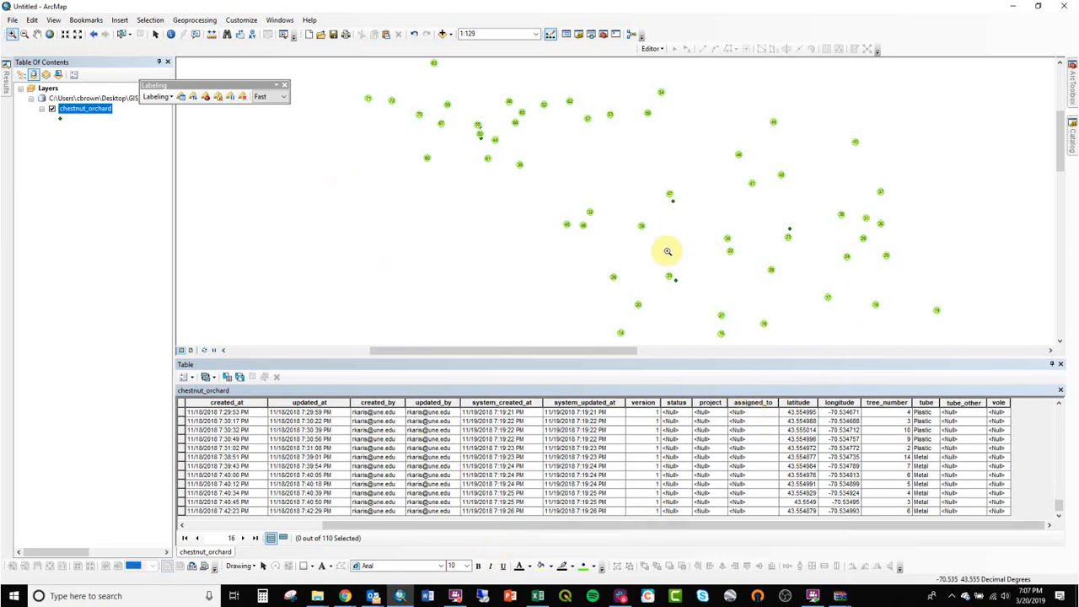
pyautogui.rightClick(80, 111)
pyautogui.doubleClick(80, 110)
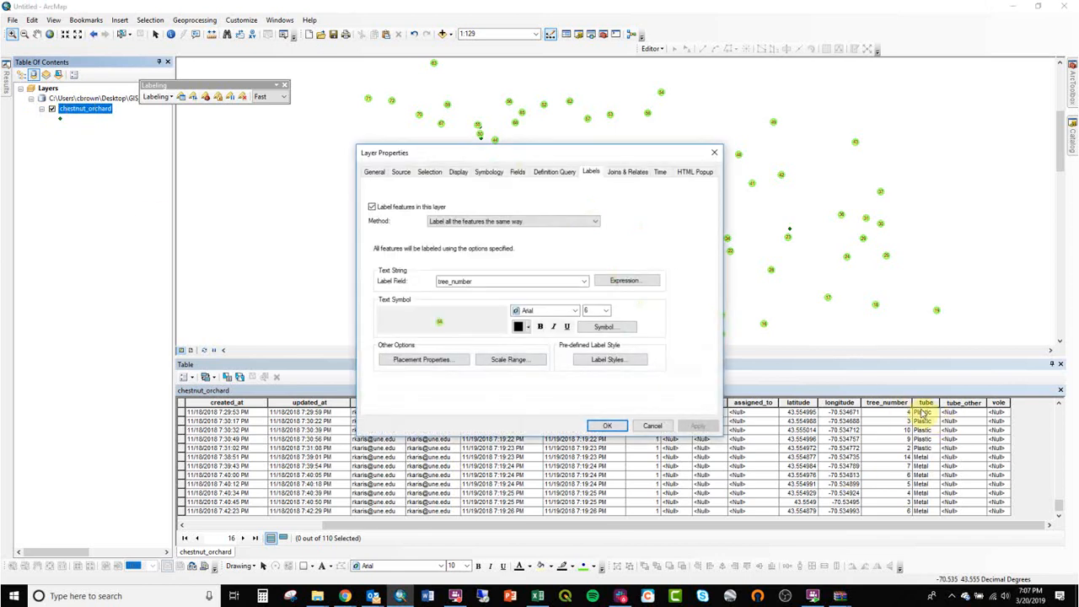
pyautogui.click(495, 282)
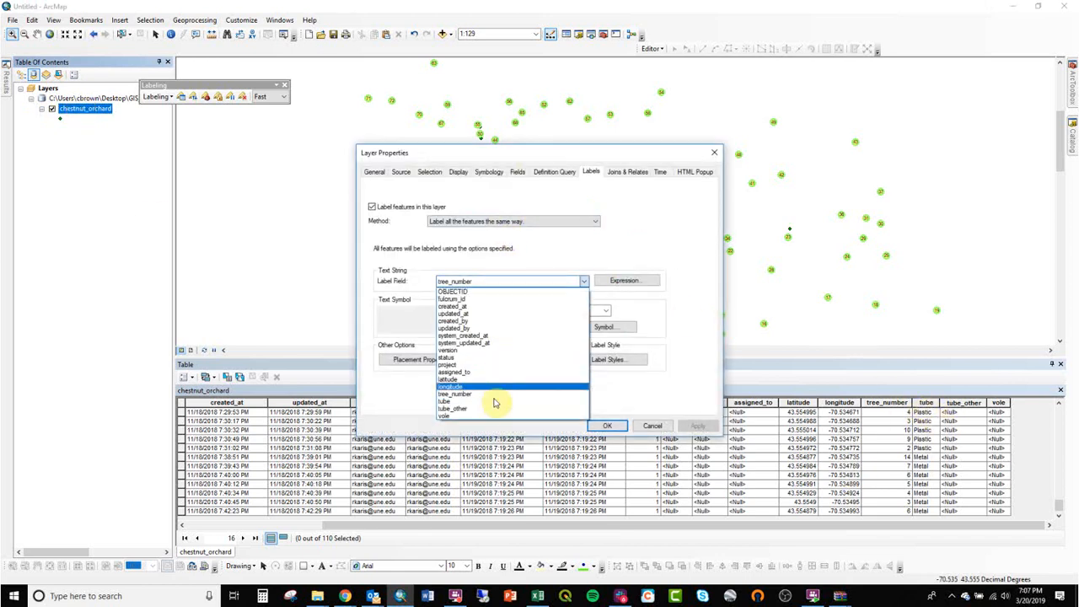
pyautogui.click(490, 405)
pyautogui.click(425, 360)
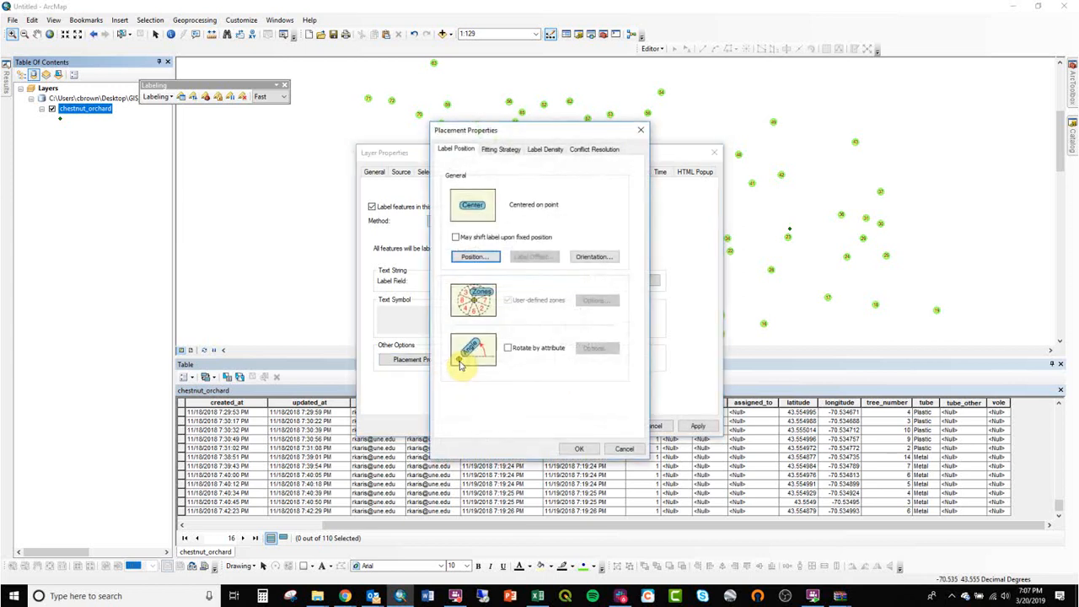
pyautogui.click(635, 448)
pyautogui.click(653, 426)
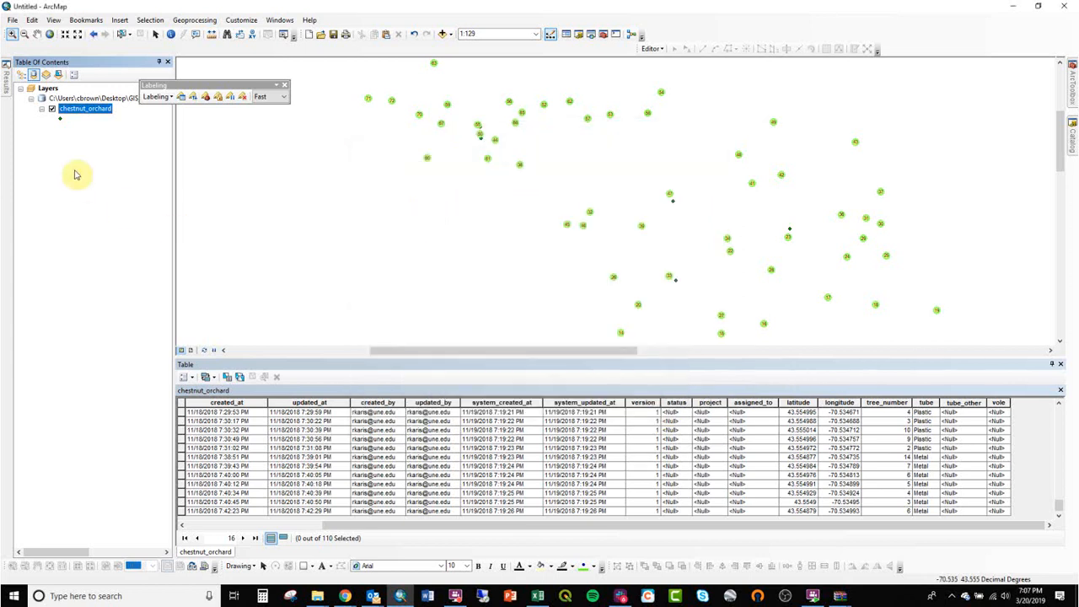
pyautogui.doubleClick(91, 110)
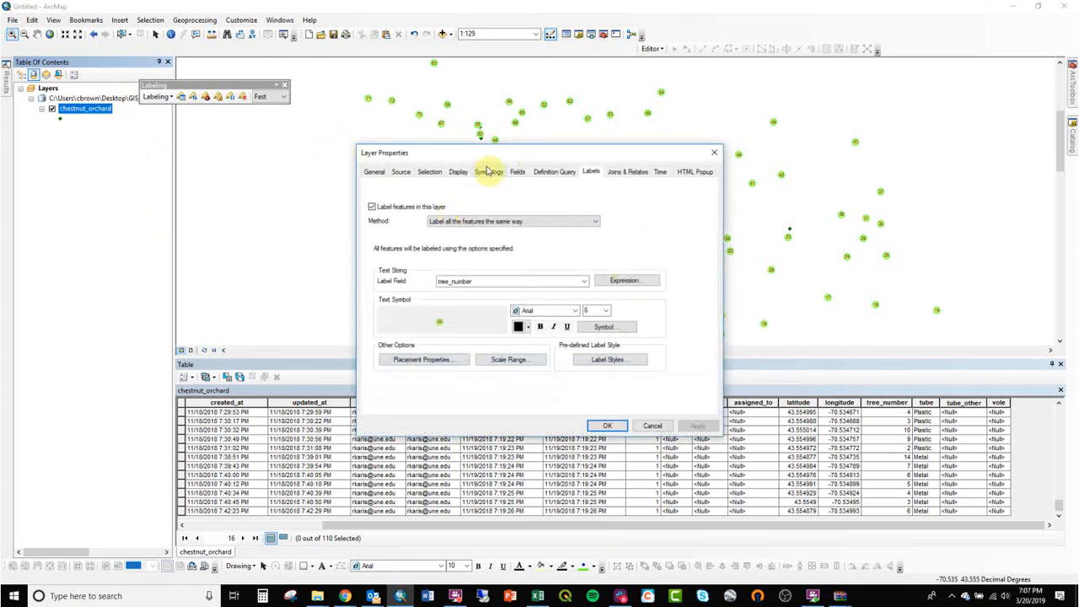
# Step: Categorize points by unique tube values with Metal in purple, excluding all other values
pyautogui.click(489, 172)
pyautogui.click(383, 210)
pyautogui.click(474, 212)
pyautogui.click(460, 324)
pyautogui.click(461, 349)
pyautogui.rightClick(496, 275)
pyautogui.click(540, 371)
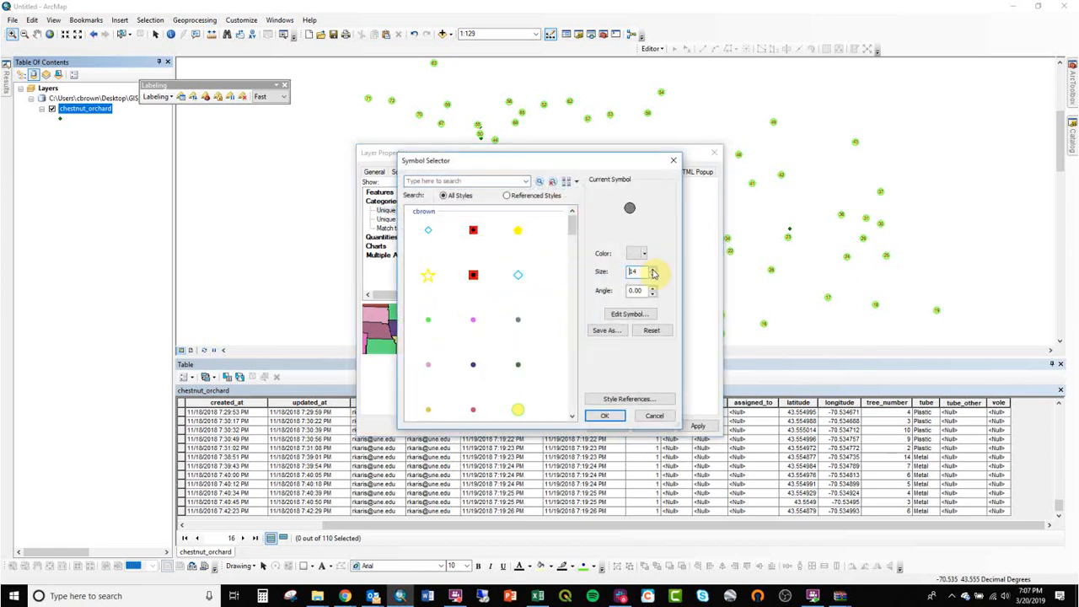
pyautogui.click(604, 416)
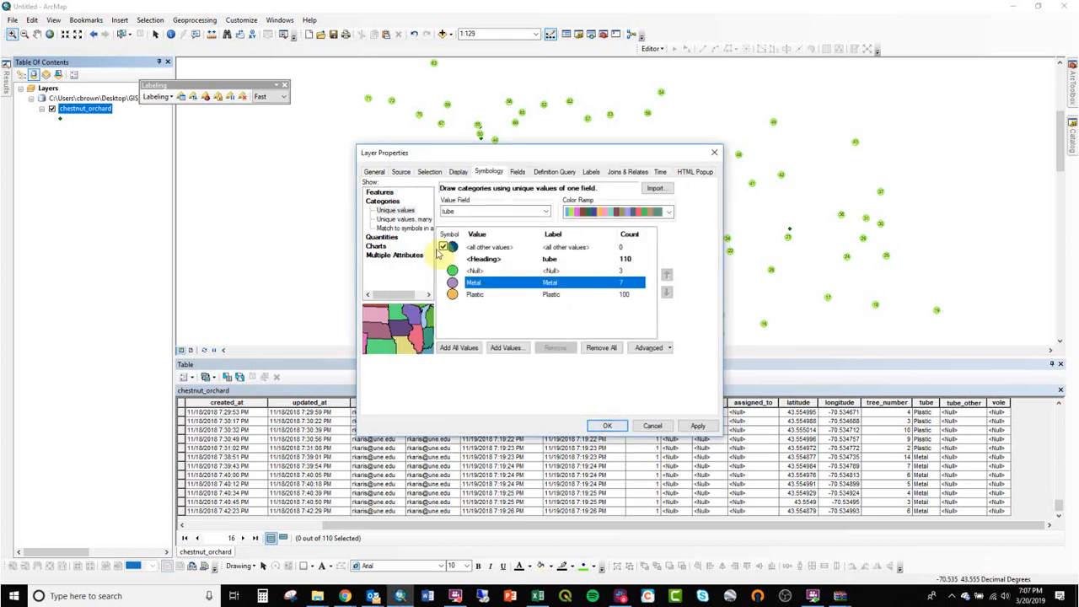
pyautogui.click(442, 248)
pyautogui.click(696, 425)
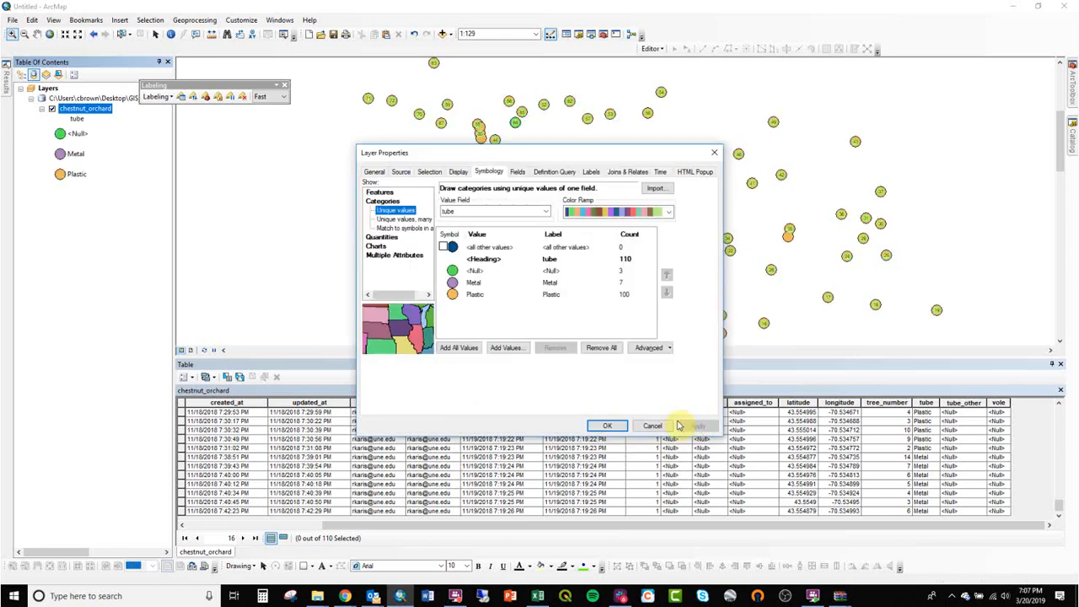
pyautogui.click(618, 427)
pyautogui.scroll(-3, 619, 296)
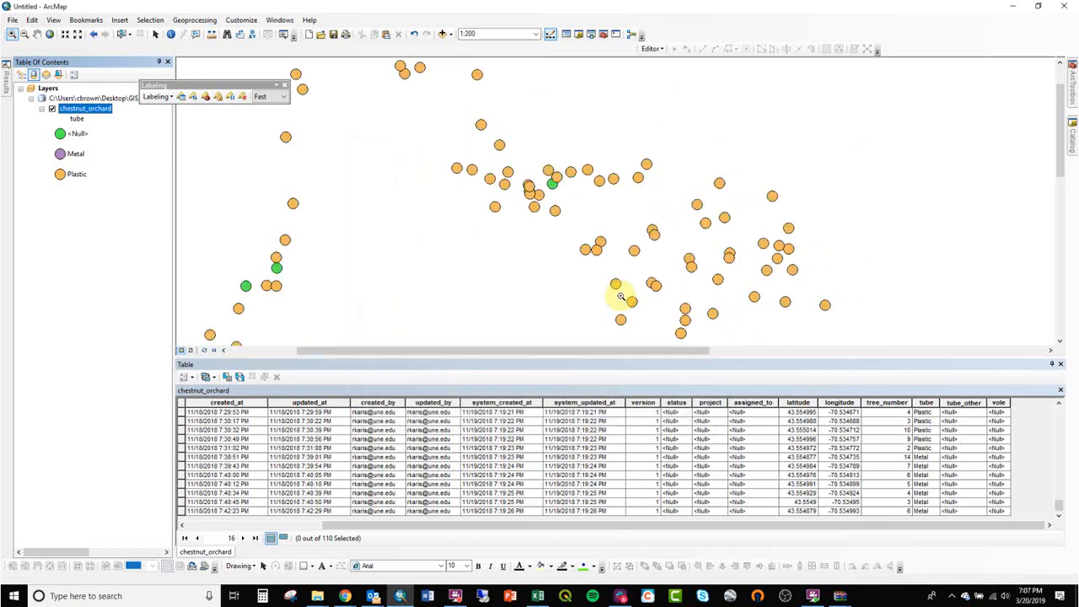
pyautogui.moveTo(498, 222); pyautogui.dragTo(673, 117)
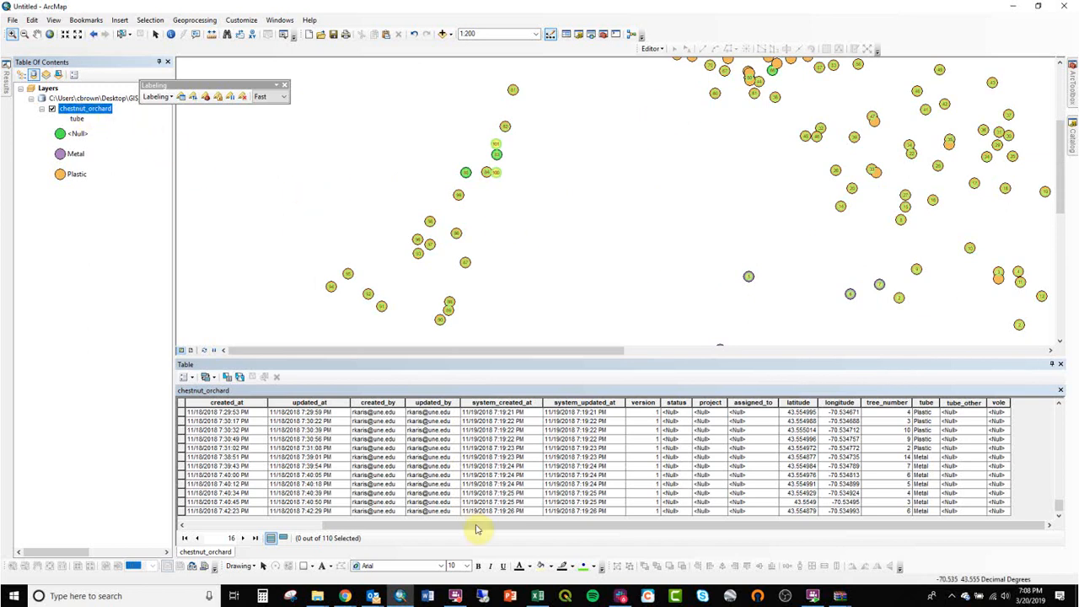
pyautogui.click(456, 597)
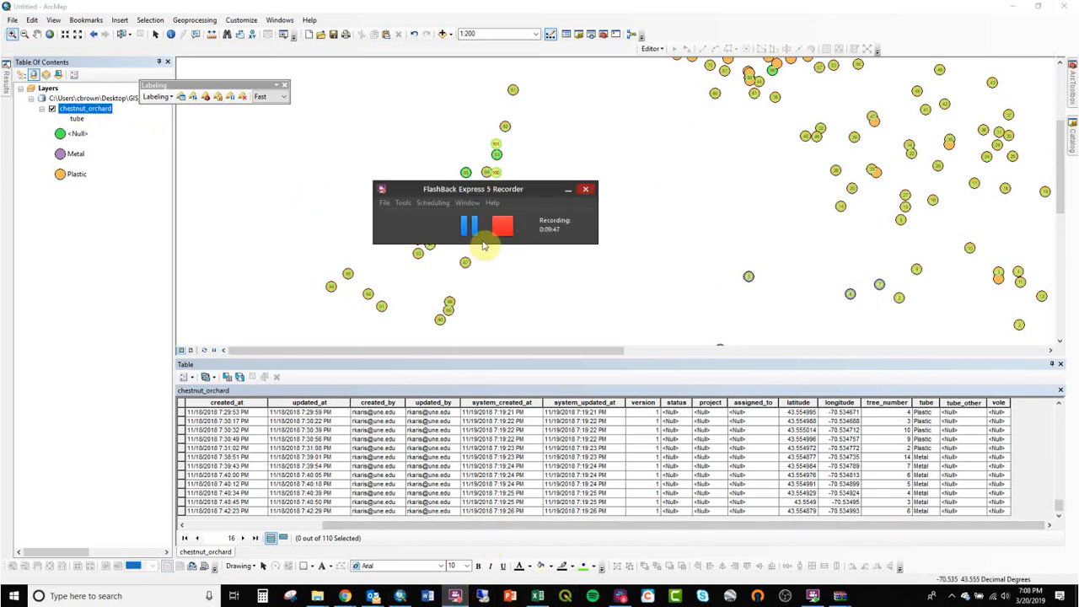